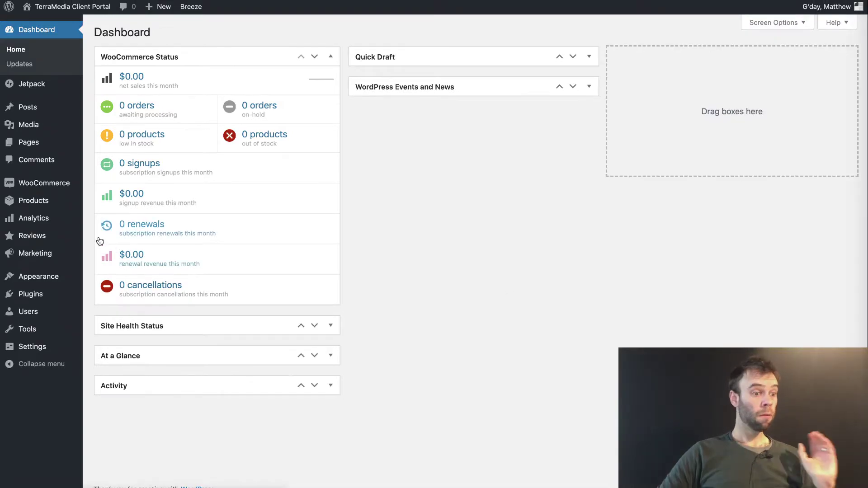
Step: Open the Reviews plugin's Settings page, which lands on the Review Reminder tab
{"action": "mouse_move", "coordinate": [44, 235]}
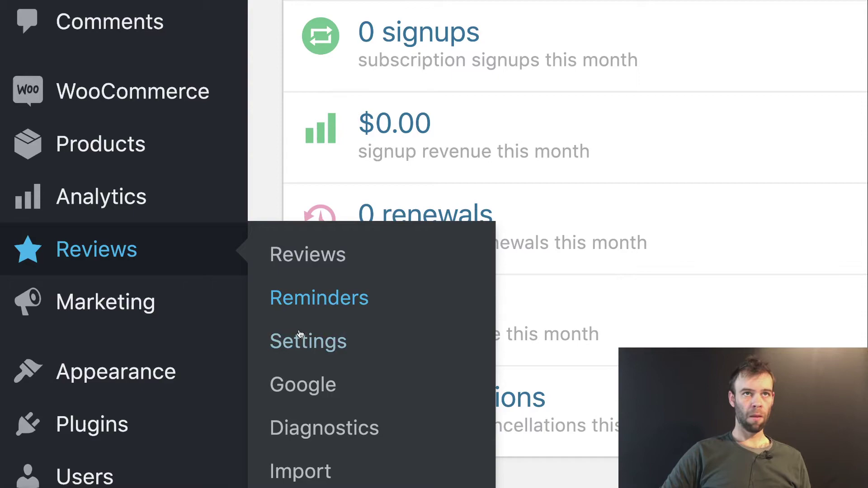
{"action": "left_click", "coordinate": [306, 352]}
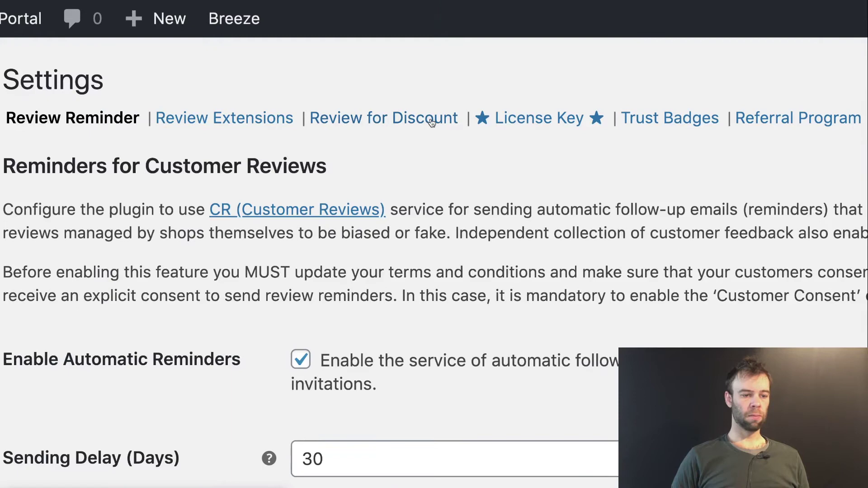
Step: On the Review for Discount tab, set Coupon to Use to Generate a Unique Coupon
{"action": "left_click", "coordinate": [336, 72]}
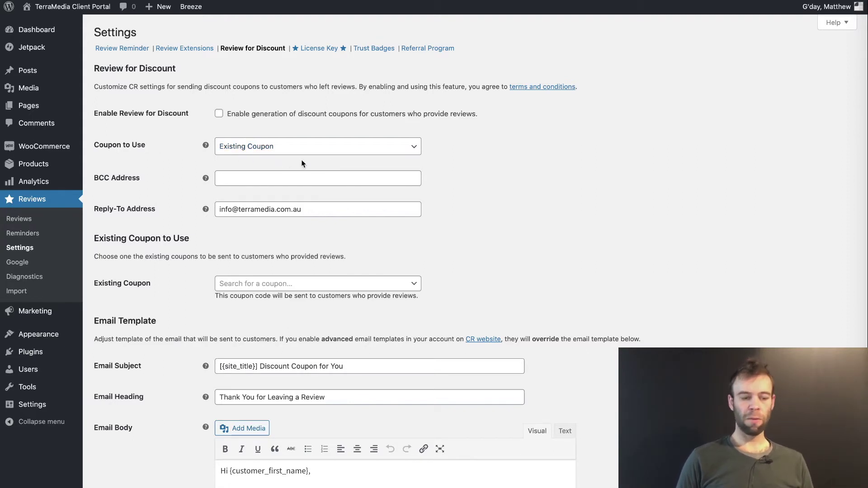
{"action": "left_click", "coordinate": [252, 152]}
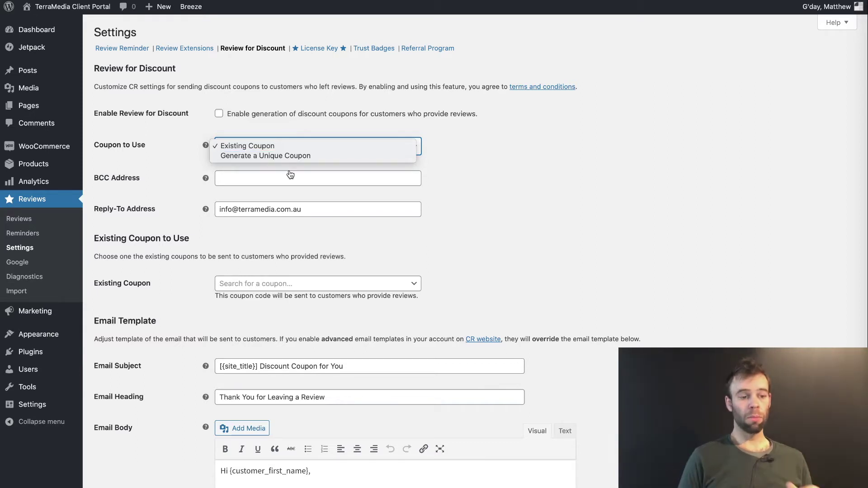
{"action": "left_click", "coordinate": [270, 157]}
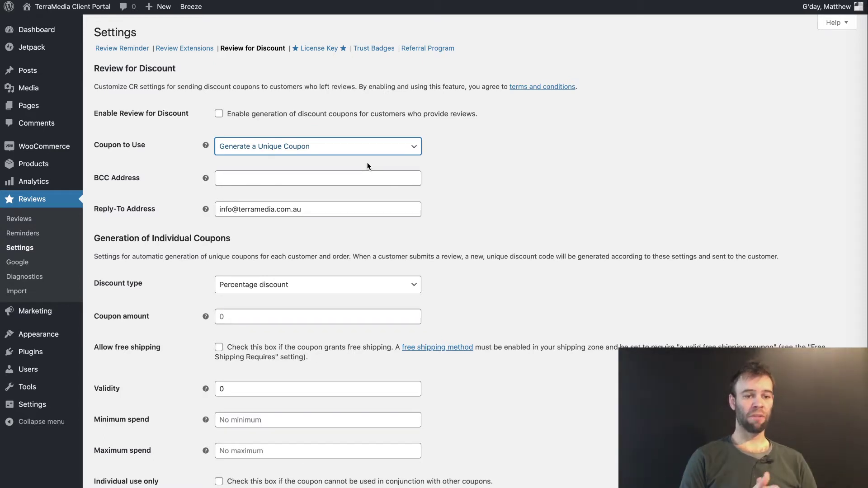
Step: Paste the store's contact e-mail into the BCC Address field, matching the Reply-To Address
{"action": "scroll", "coordinate": [180, 165], "scroll_direction": "down", "scroll_amount": 1}
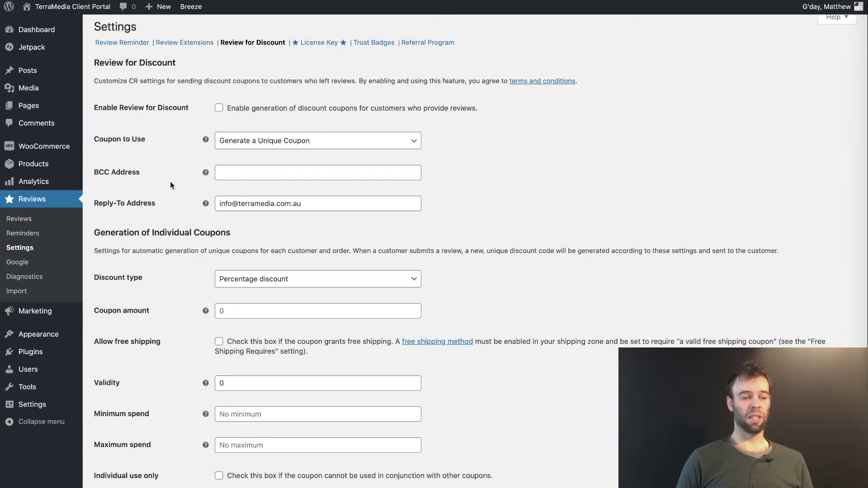
{"action": "left_click", "coordinate": [242, 172]}
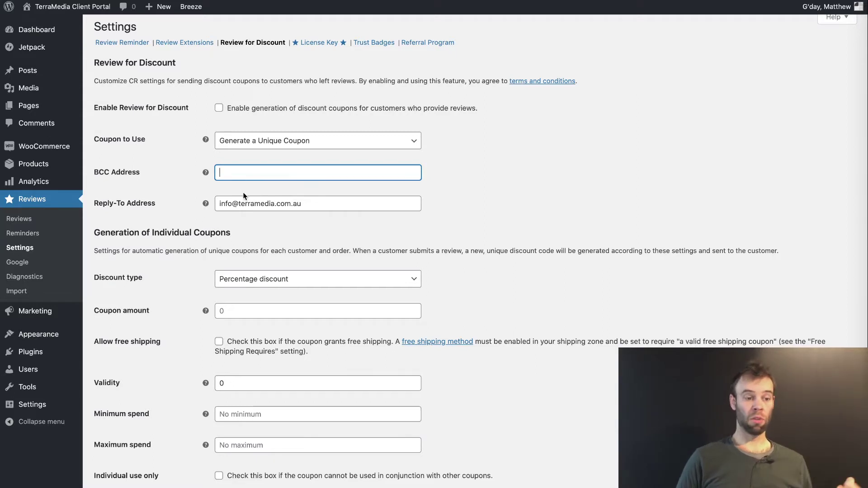
{"action": "key", "text": "ctrl+v"}
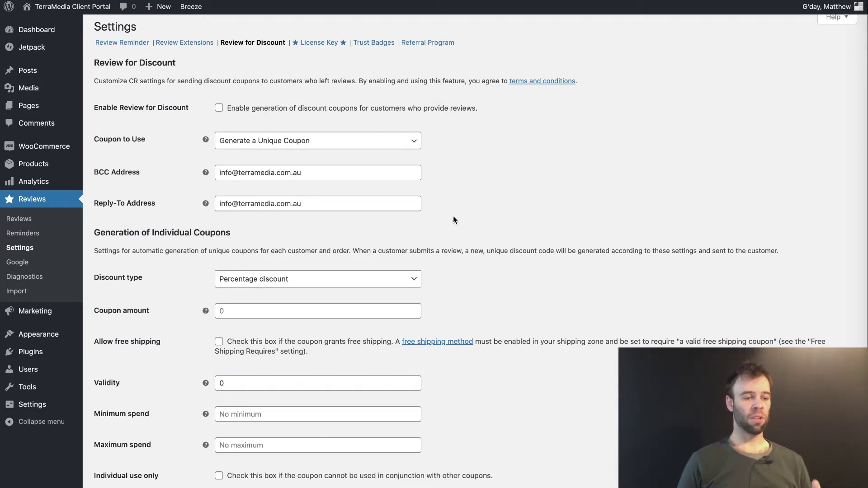
{"action": "scroll", "coordinate": [454, 217], "scroll_direction": "down", "scroll_amount": 2}
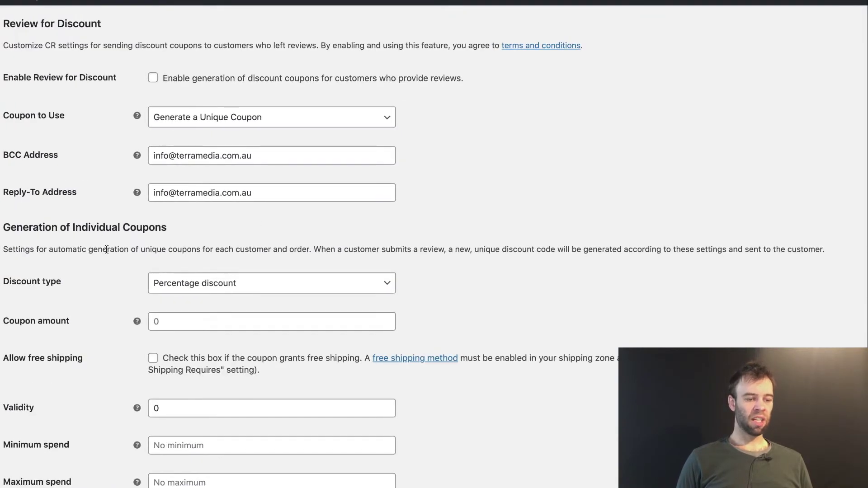
{"action": "scroll", "coordinate": [106, 249], "scroll_direction": "down", "scroll_amount": 3}
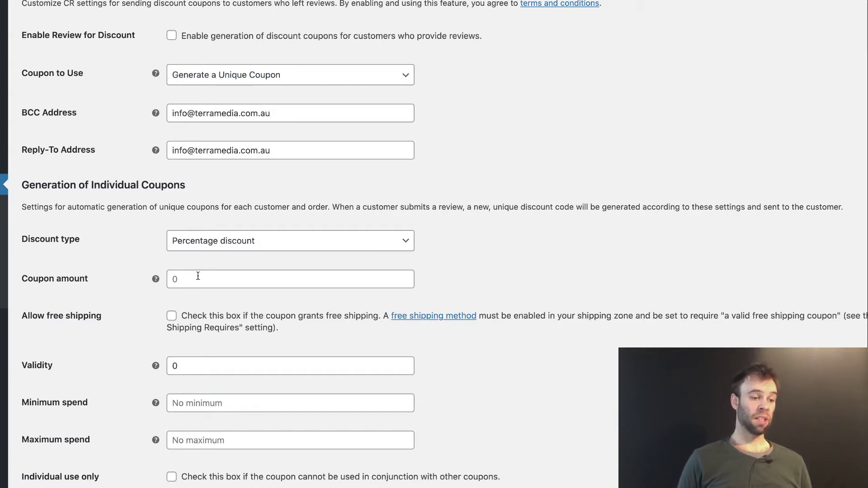
{"action": "left_click", "coordinate": [267, 79]}
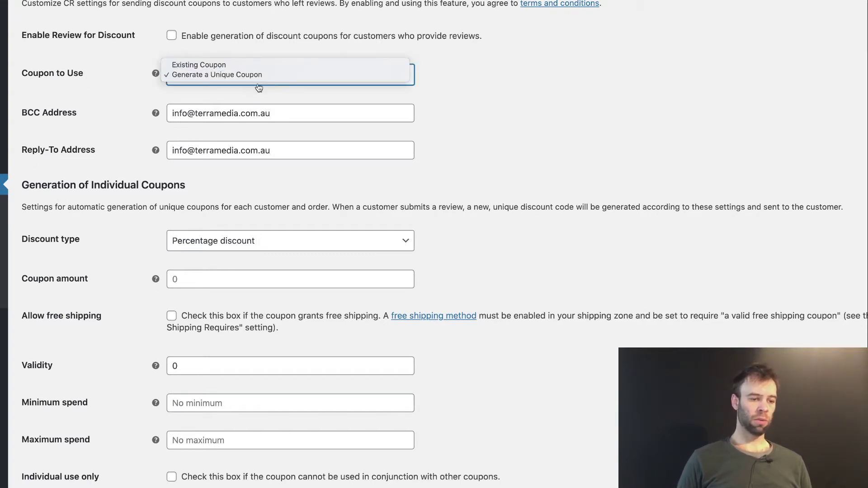
{"action": "left_click", "coordinate": [253, 63]}
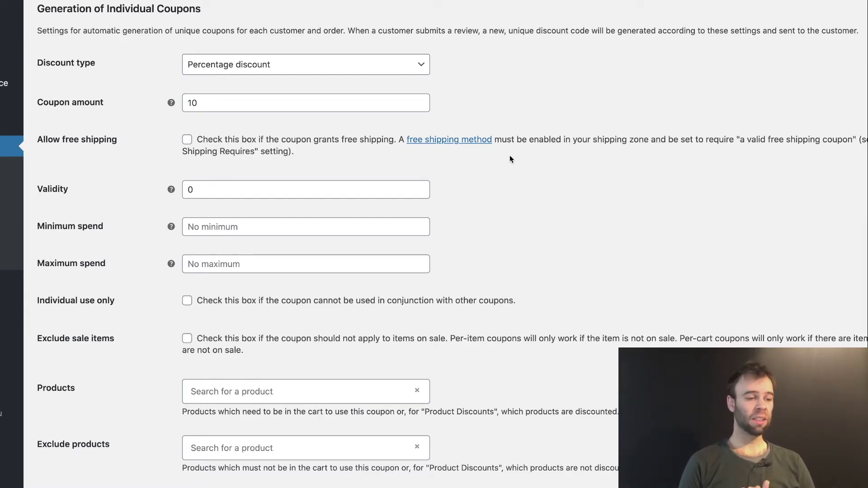
{"action": "scroll", "coordinate": [509, 156], "scroll_direction": "up", "scroll_amount": 1}
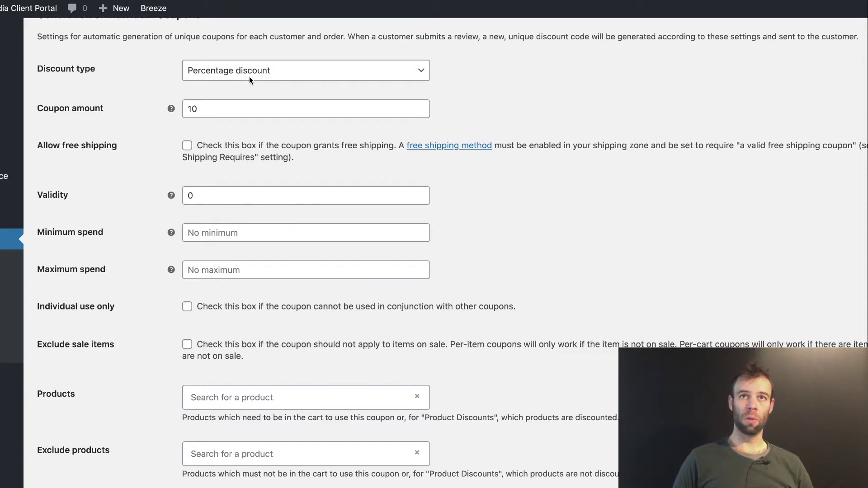
{"action": "left_click", "coordinate": [287, 75]}
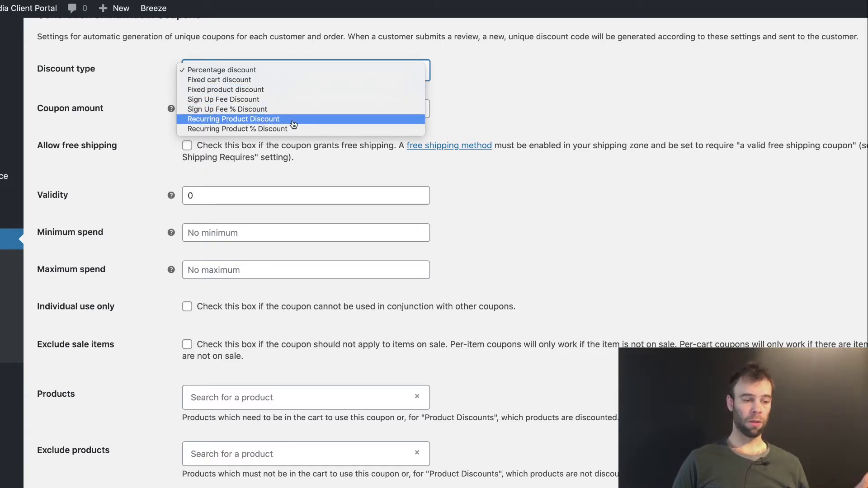
Step: Keep Percentage discount and set the coupon amount to 5
{"action": "left_click", "coordinate": [107, 122]}
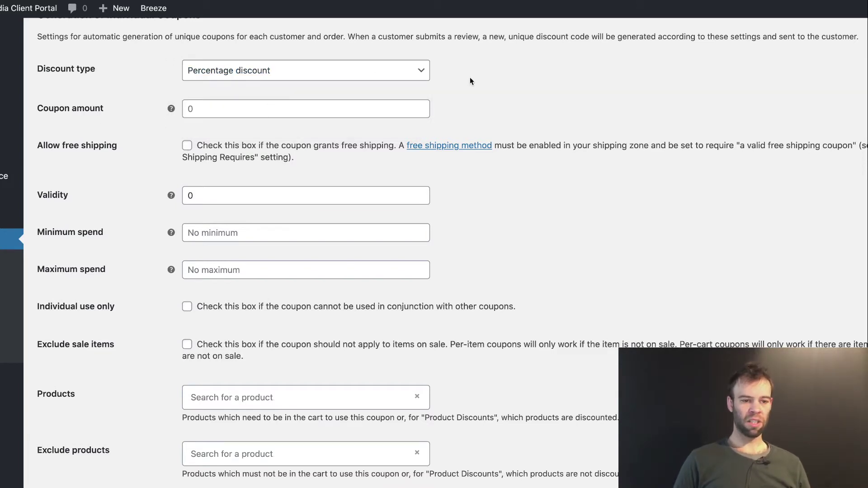
{"action": "left_click", "coordinate": [194, 110]}
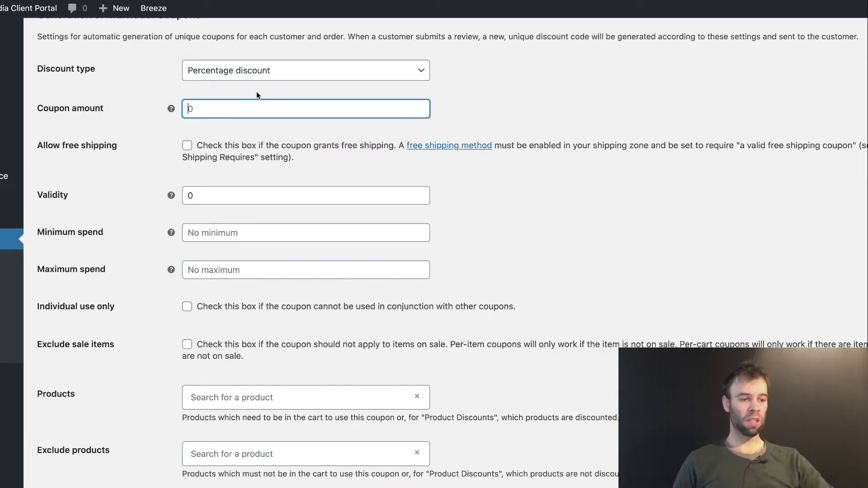
{"action": "type", "text": "5"}
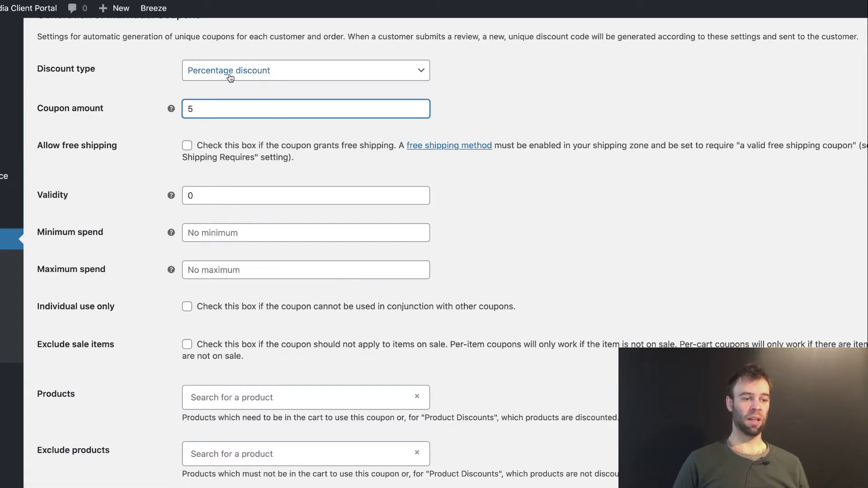
Step: Try the Fixed cart and Fixed product discount types, then return to Percentage discount
{"action": "left_click", "coordinate": [330, 76]}
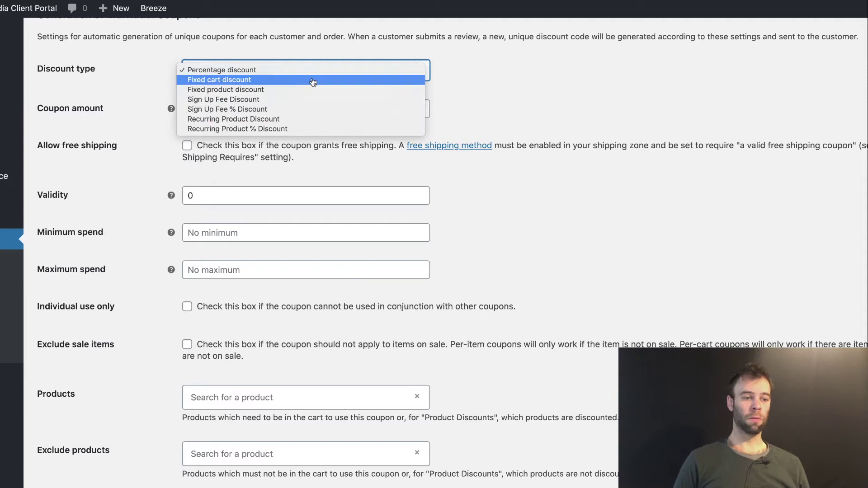
{"action": "left_click", "coordinate": [283, 83]}
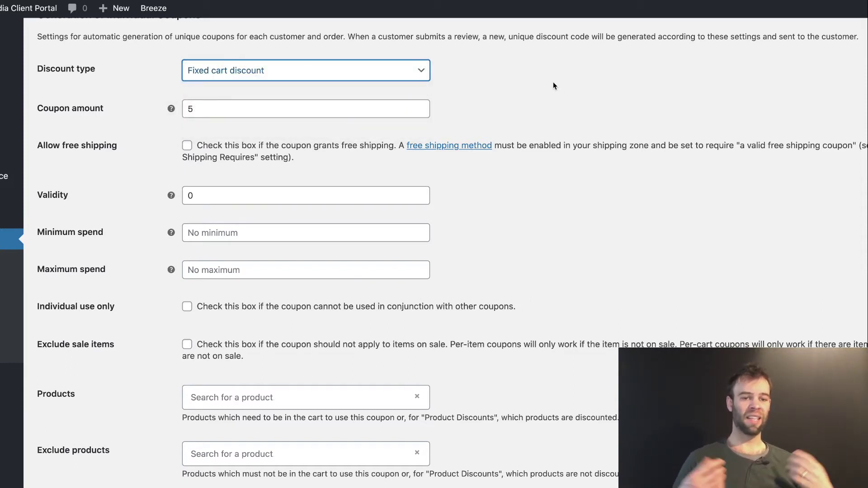
{"action": "left_click", "coordinate": [317, 76]}
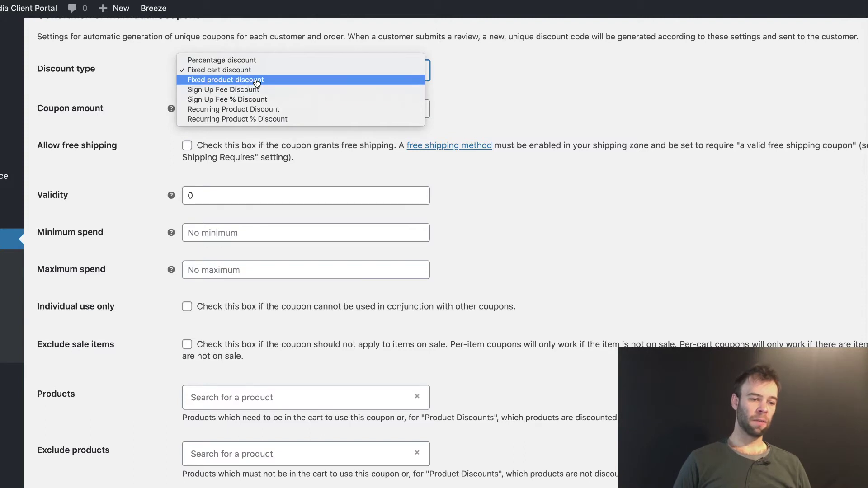
{"action": "left_click", "coordinate": [258, 81]}
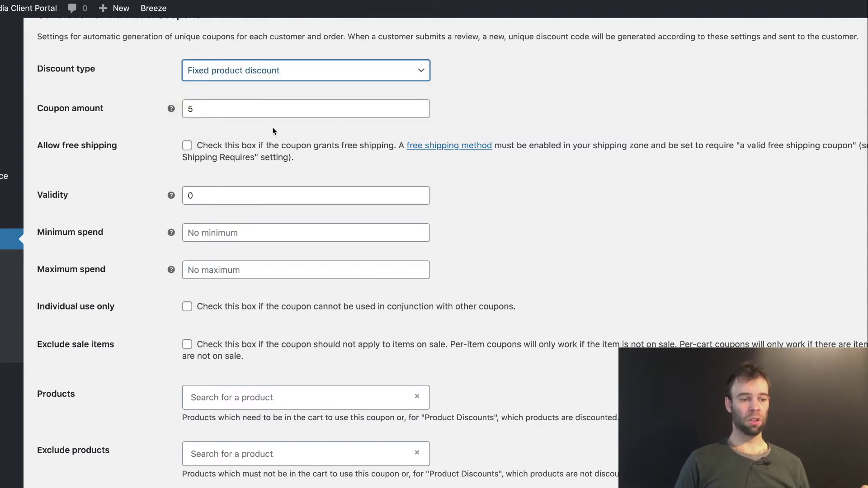
{"action": "left_click", "coordinate": [273, 72]}
{"action": "left_click", "coordinate": [267, 49]}
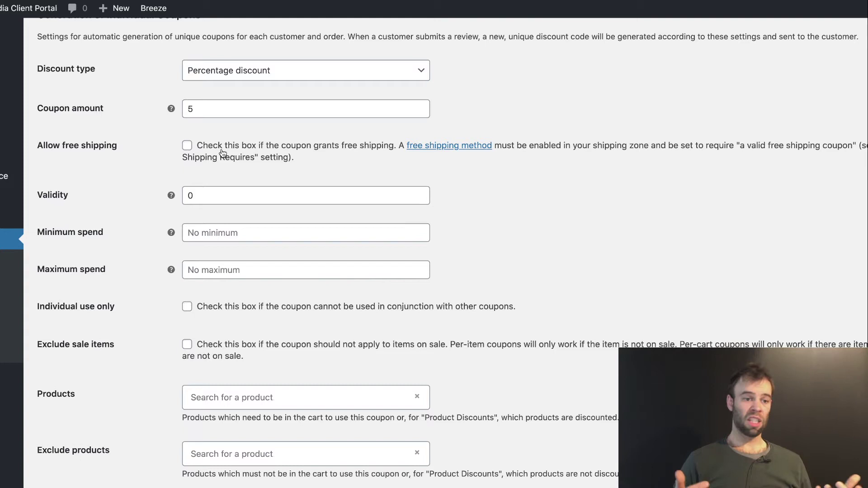
Step: Set the generated coupon's validity to 90 days
{"action": "scroll", "coordinate": [209, 163], "scroll_direction": "down", "scroll_amount": 1}
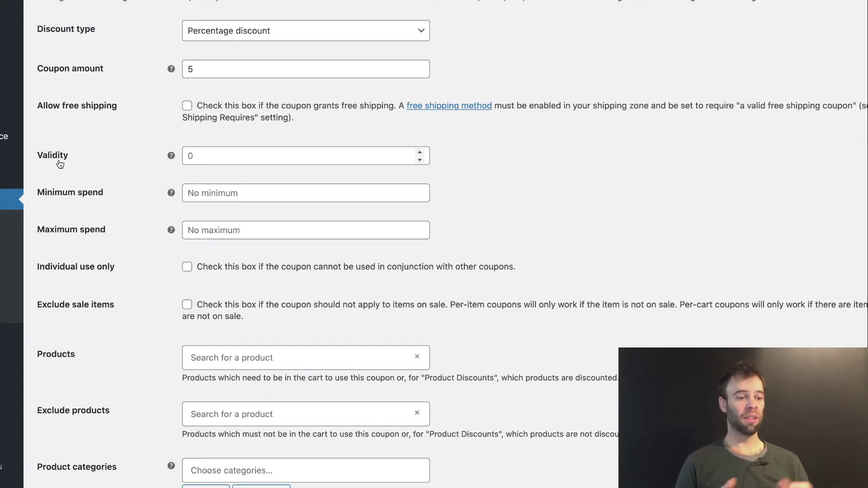
{"action": "left_click", "coordinate": [203, 158]}
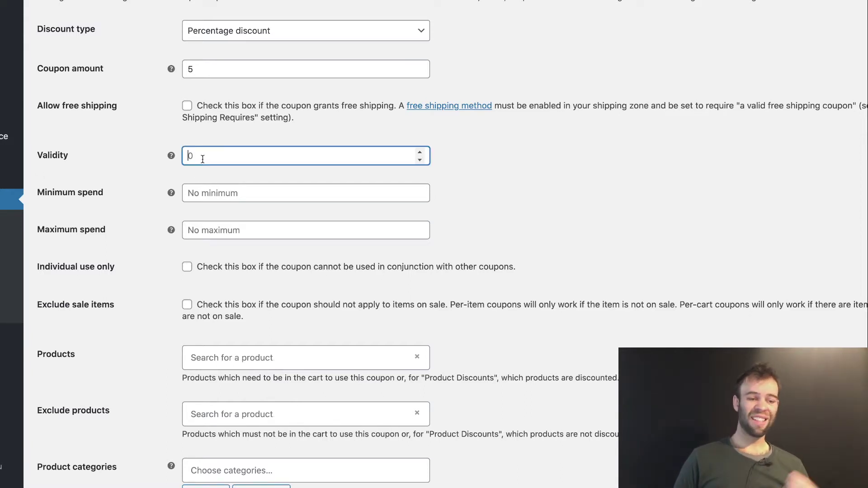
{"action": "type", "text": "90"}
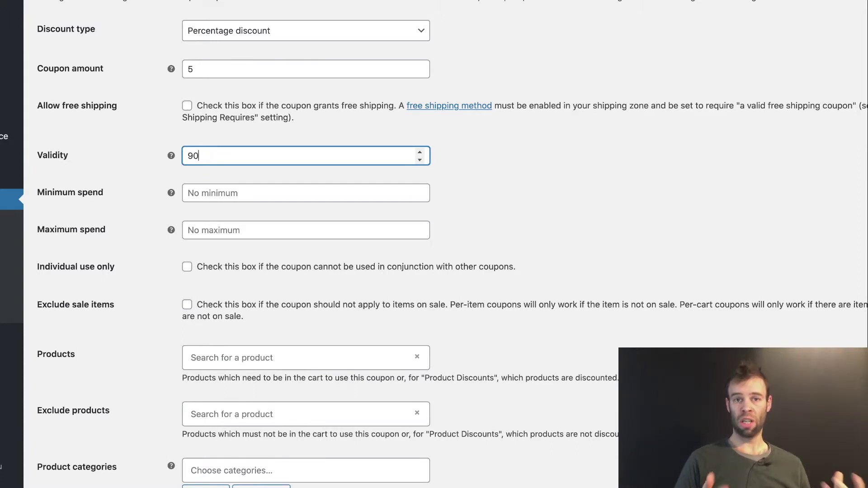
Step: Enter a minimum spend of 50 for the generated coupon
{"action": "scroll", "coordinate": [169, 177], "scroll_direction": "down", "scroll_amount": 1}
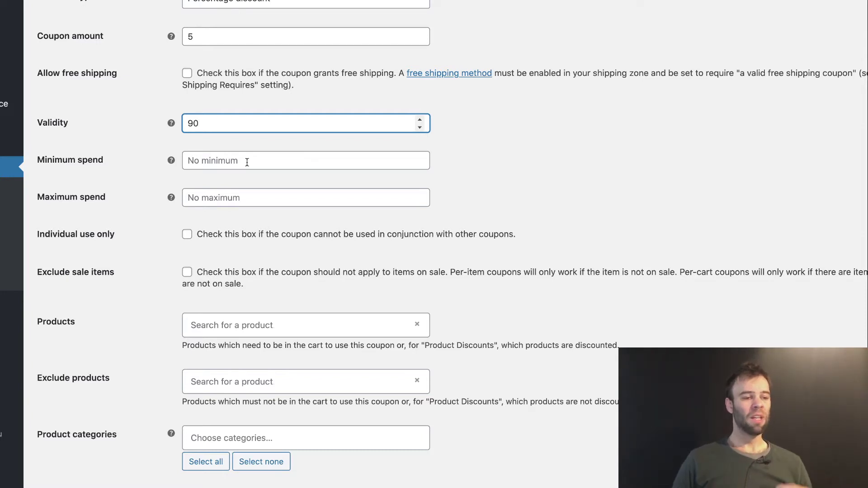
{"action": "left_click", "coordinate": [288, 157]}
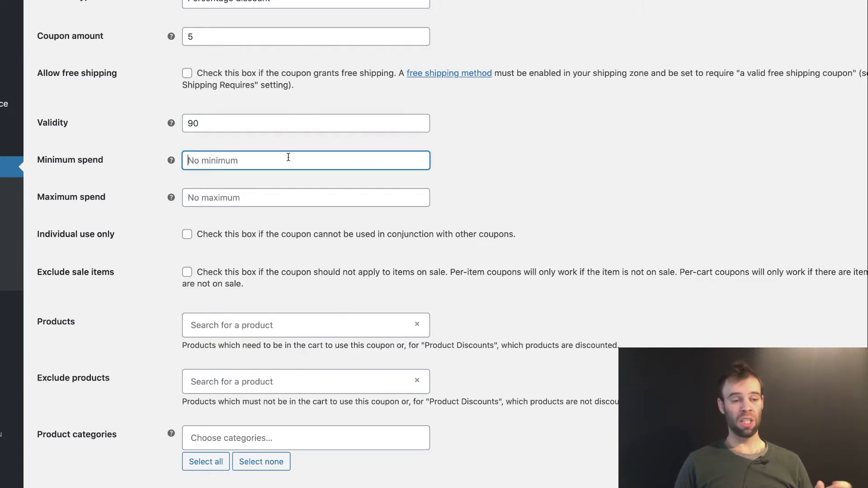
{"action": "type", "text": "50"}
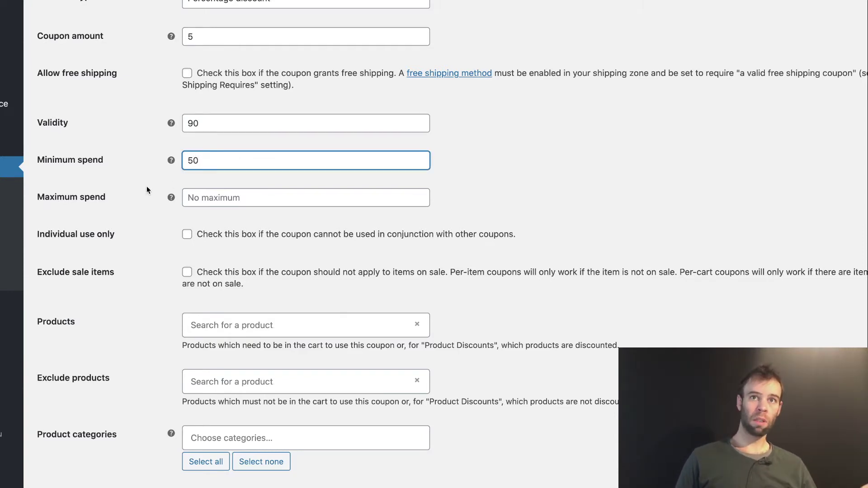
{"action": "left_click", "coordinate": [146, 186]}
{"action": "scroll", "coordinate": [121, 117], "scroll_direction": "down", "scroll_amount": 1}
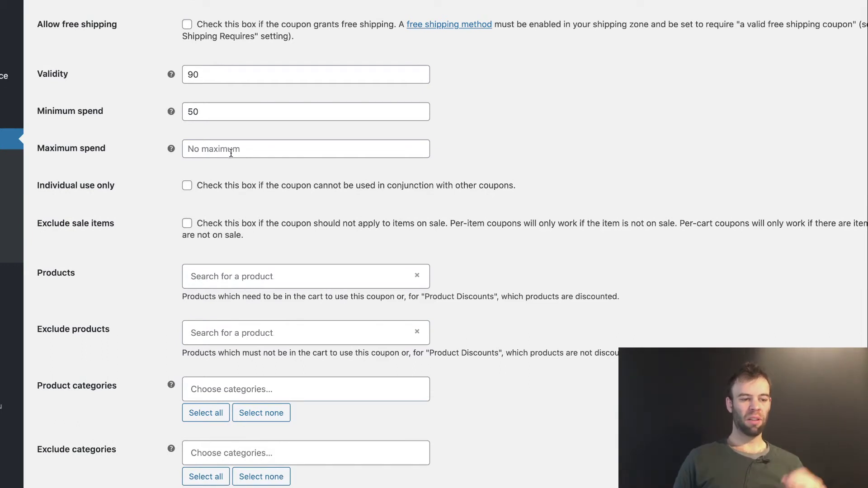
Step: Tick Individual use only and leave the Products and Exclude products searches empty
{"action": "scroll", "coordinate": [116, 161], "scroll_direction": "down", "scroll_amount": 1}
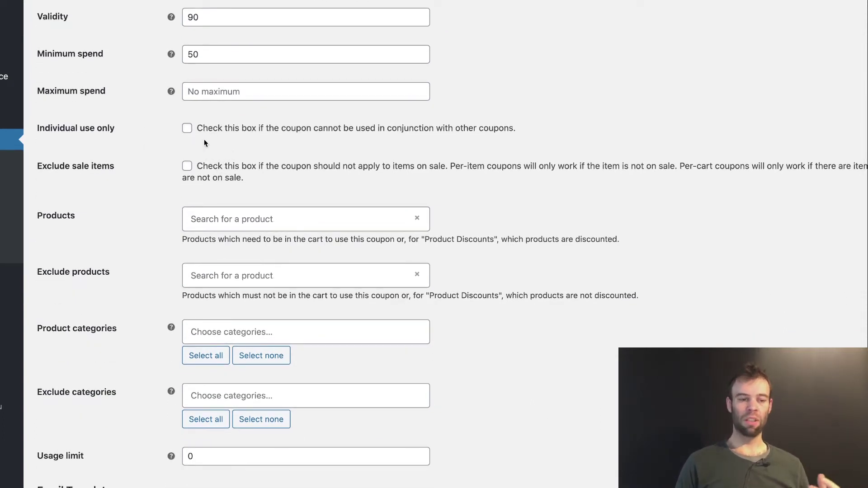
{"action": "left_click", "coordinate": [188, 129]}
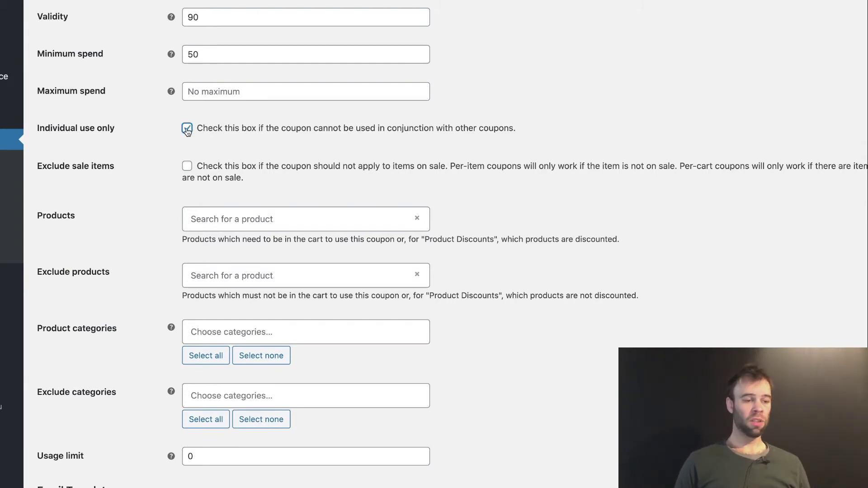
{"action": "scroll", "coordinate": [46, 123], "scroll_direction": "down", "scroll_amount": 1}
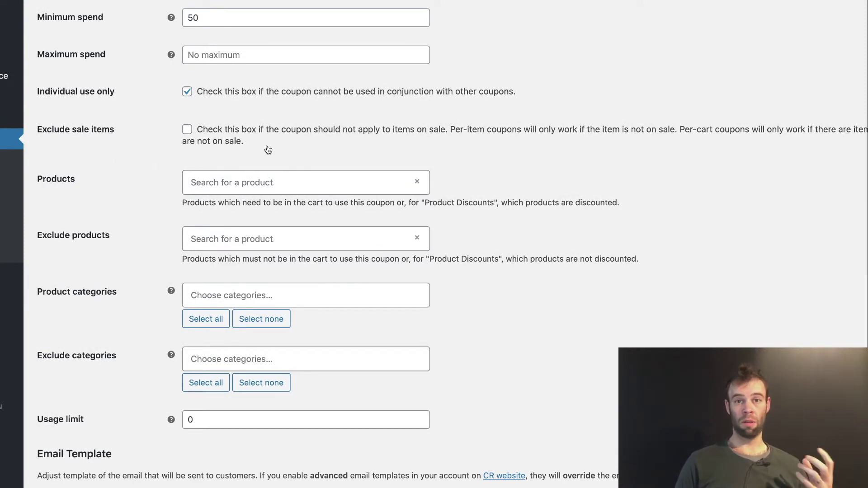
{"action": "scroll", "coordinate": [268, 150], "scroll_direction": "down", "scroll_amount": 1}
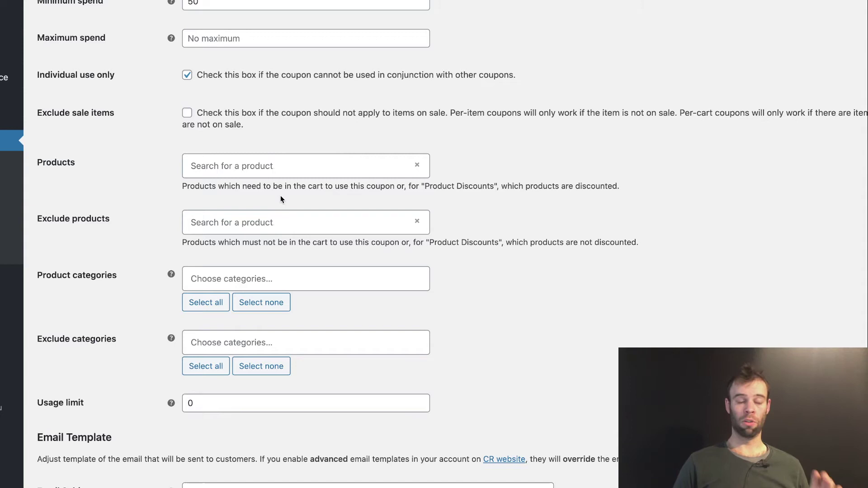
{"action": "scroll", "coordinate": [280, 199], "scroll_direction": "up", "scroll_amount": 6}
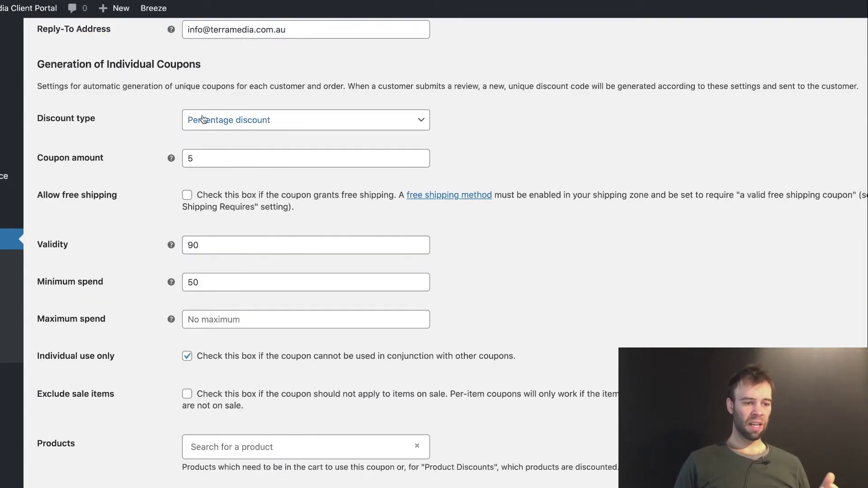
{"action": "scroll", "coordinate": [220, 118], "scroll_direction": "down", "scroll_amount": 4}
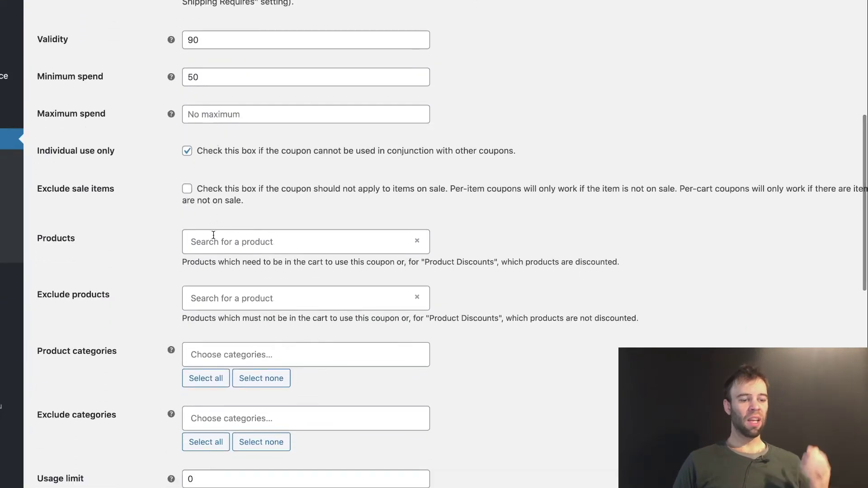
{"action": "left_click", "coordinate": [213, 232]}
{"action": "left_click", "coordinate": [138, 223]}
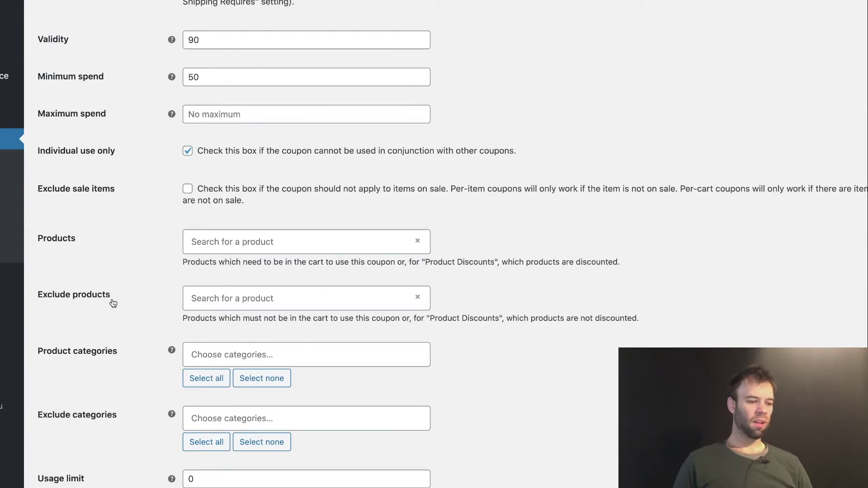
{"action": "left_click", "coordinate": [284, 298]}
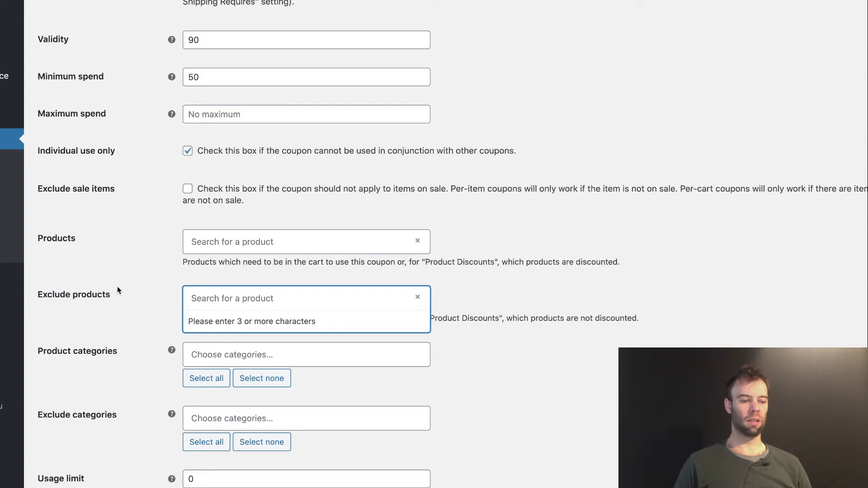
{"action": "scroll", "coordinate": [151, 333], "scroll_direction": "up", "scroll_amount": 4}
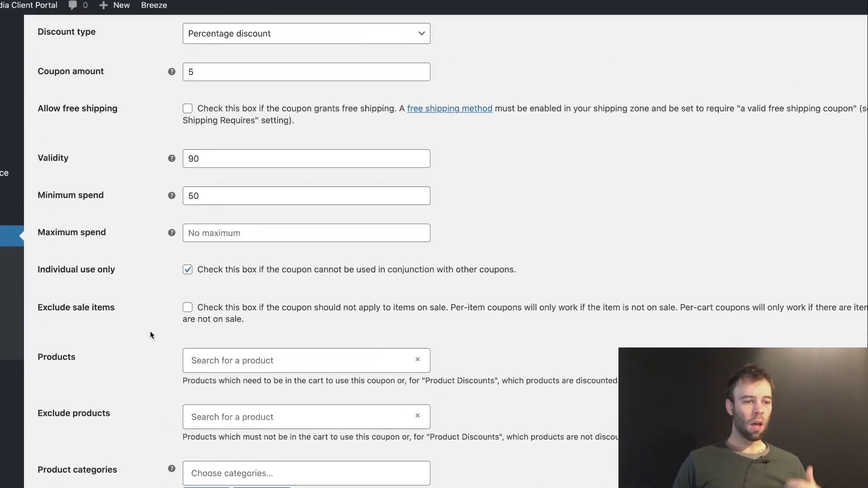
Step: Change the discount type to Fixed product discount, still adding no product restrictions
{"action": "left_click", "coordinate": [235, 66]}
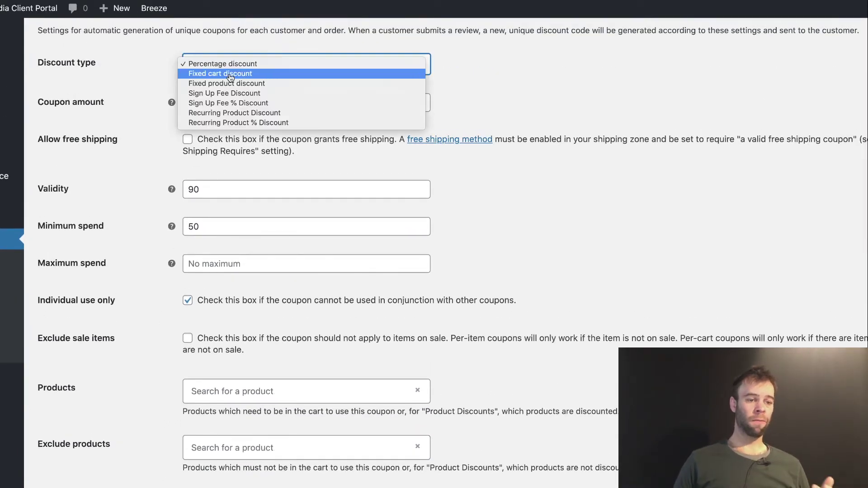
{"action": "left_click", "coordinate": [228, 84]}
{"action": "scroll", "coordinate": [136, 228], "scroll_direction": "down", "scroll_amount": 3}
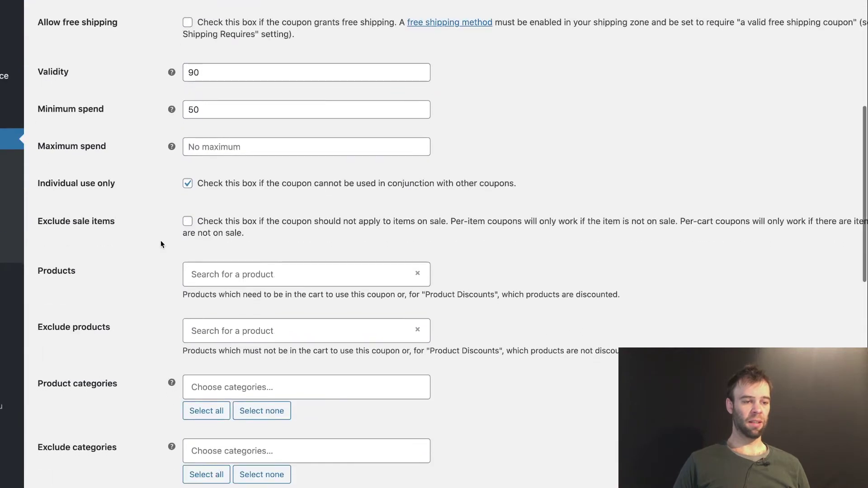
{"action": "left_click", "coordinate": [194, 274]}
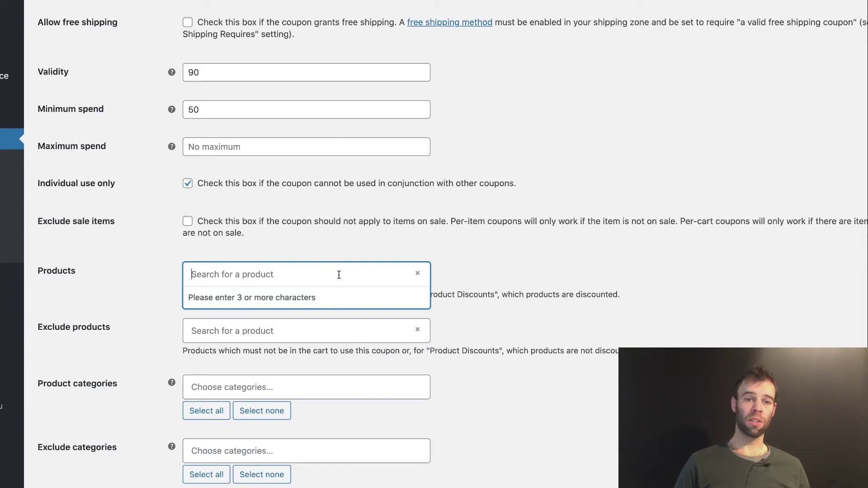
{"action": "left_click", "coordinate": [158, 315]}
{"action": "left_click", "coordinate": [296, 328]}
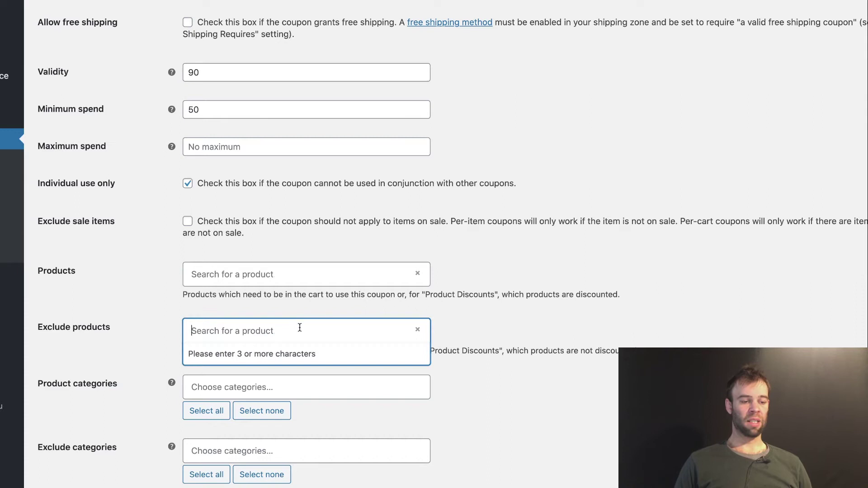
{"action": "left_click", "coordinate": [486, 327]}
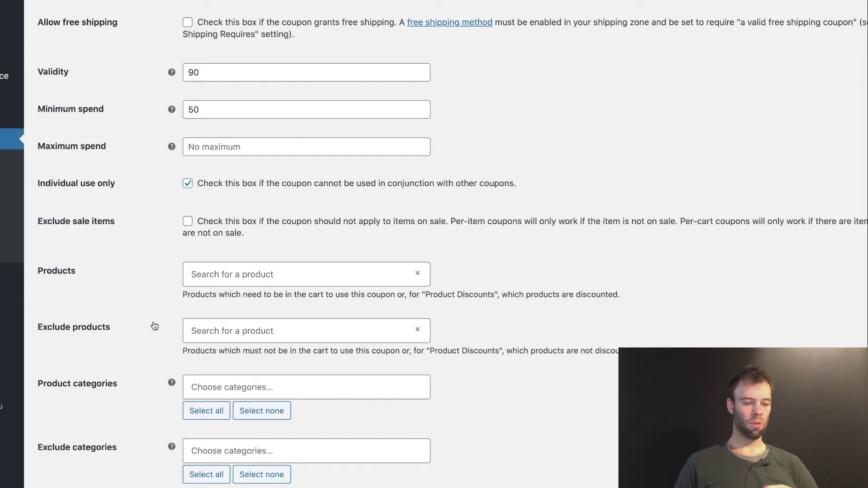
{"action": "scroll", "coordinate": [145, 271], "scroll_direction": "up", "scroll_amount": 3}
Step: Return the discount type to Percentage discount
{"action": "left_click", "coordinate": [220, 25]}
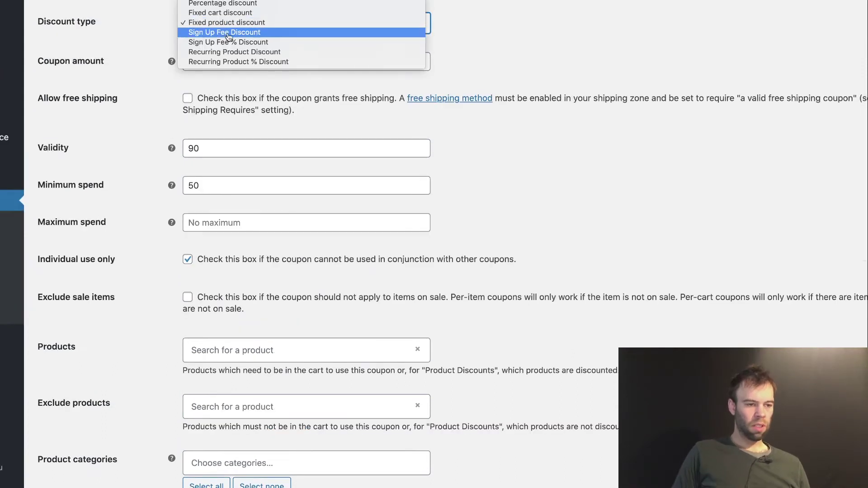
{"action": "left_click", "coordinate": [224, 5]}
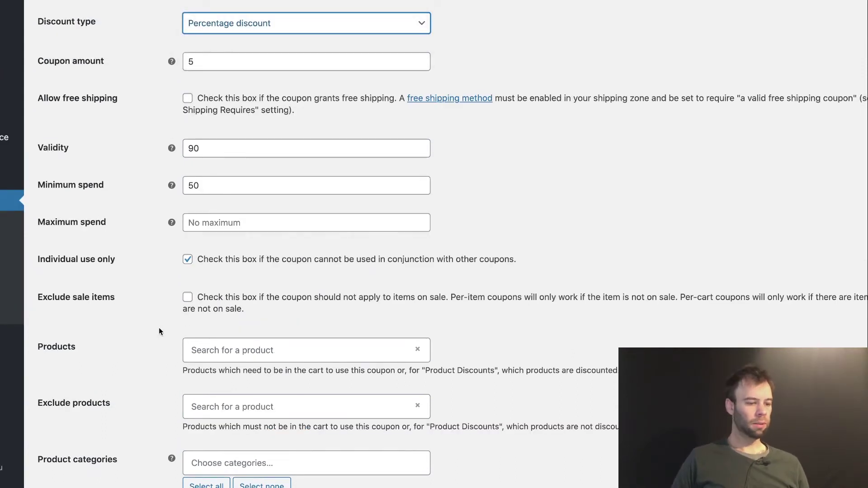
{"action": "scroll", "coordinate": [155, 328], "scroll_direction": "down", "scroll_amount": 1}
{"action": "scroll", "coordinate": [155, 333], "scroll_direction": "down", "scroll_amount": 7}
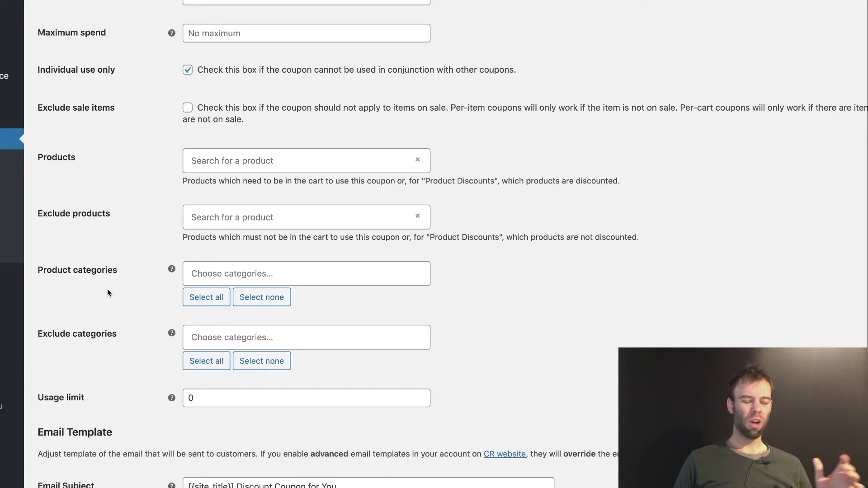
Step: Try the WordPress category as an included and an excluded category, then remove it, leaving both category fields empty
{"action": "left_click", "coordinate": [261, 273]}
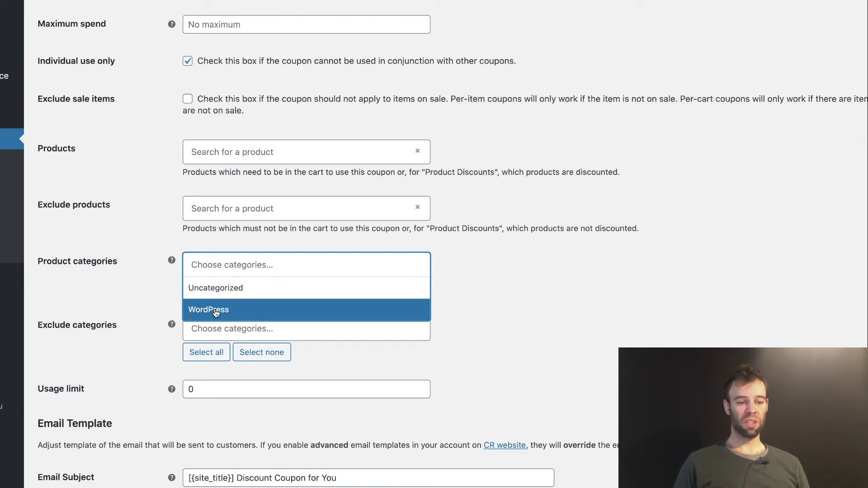
{"action": "left_click", "coordinate": [217, 312]}
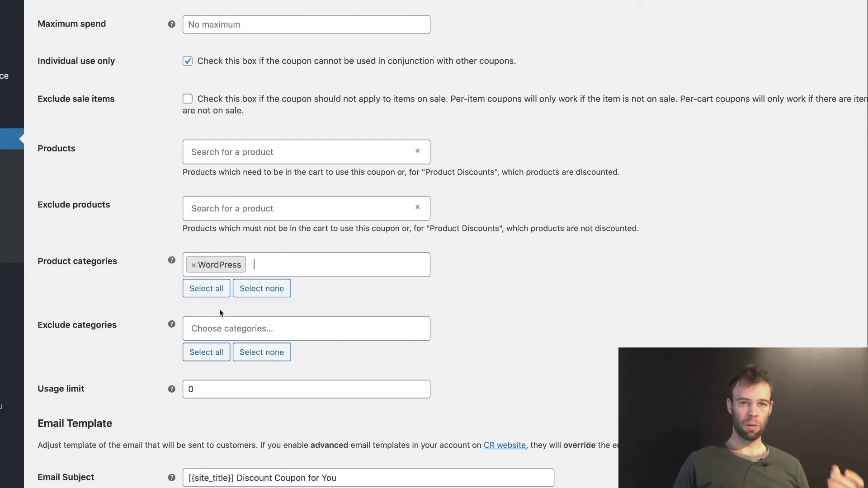
{"action": "left_click", "coordinate": [193, 267]}
{"action": "left_click", "coordinate": [122, 312]}
{"action": "scroll", "coordinate": [136, 311], "scroll_direction": "down", "scroll_amount": 3}
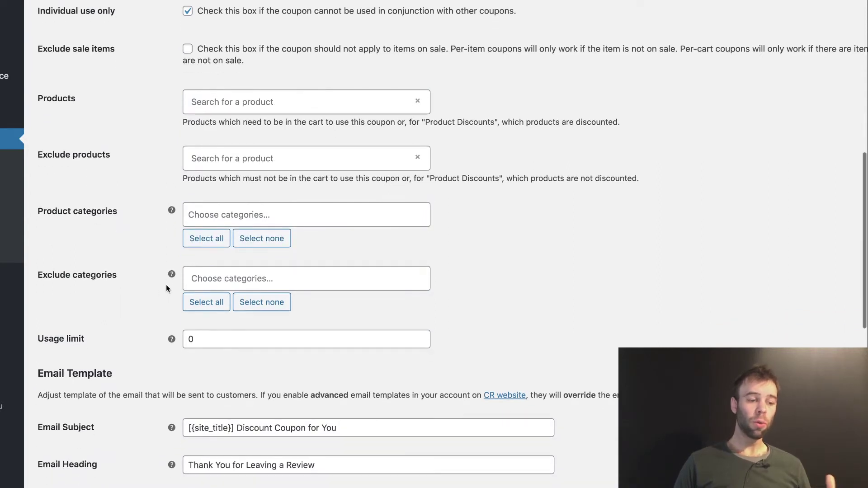
{"action": "left_click", "coordinate": [219, 284]}
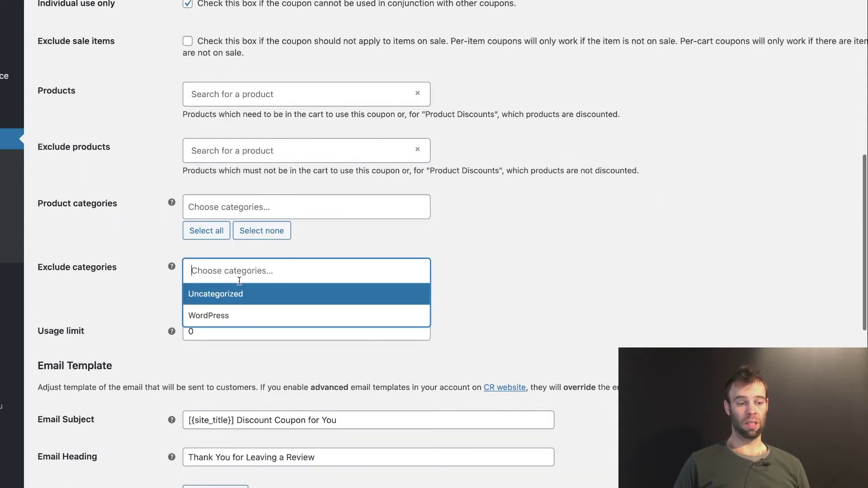
{"action": "left_click", "coordinate": [213, 315]}
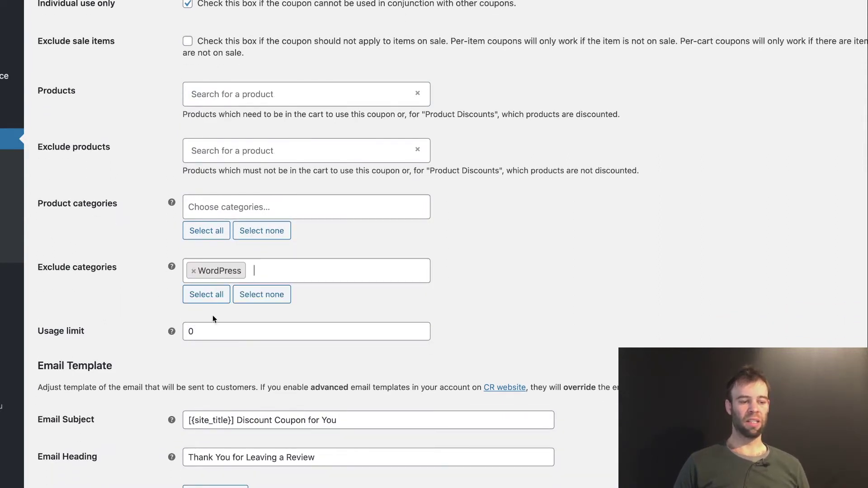
{"action": "left_click", "coordinate": [193, 271]}
{"action": "scroll", "coordinate": [117, 282], "scroll_direction": "down", "scroll_amount": 2}
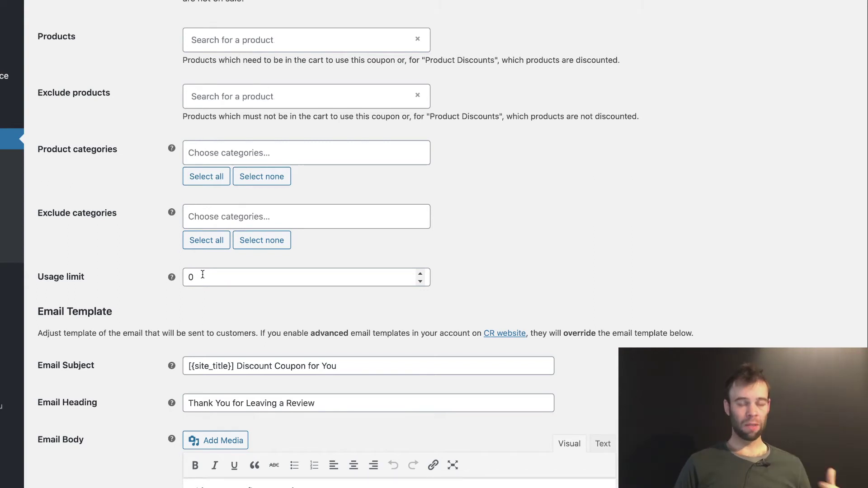
Step: Raise the Usage limit from 0 to 1, then return to the top of the settings
{"action": "scroll", "coordinate": [420, 278], "scroll_direction": "down", "scroll_amount": 1}
{"action": "left_click", "coordinate": [422, 275]}
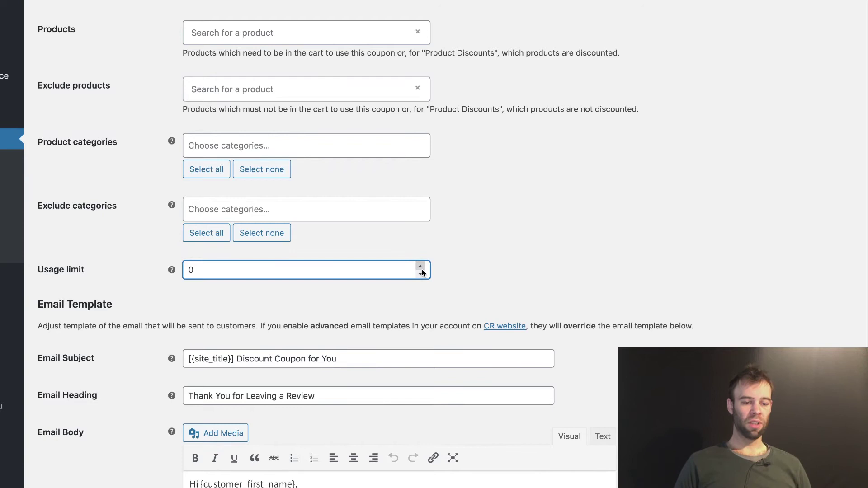
{"action": "left_click", "coordinate": [425, 269]}
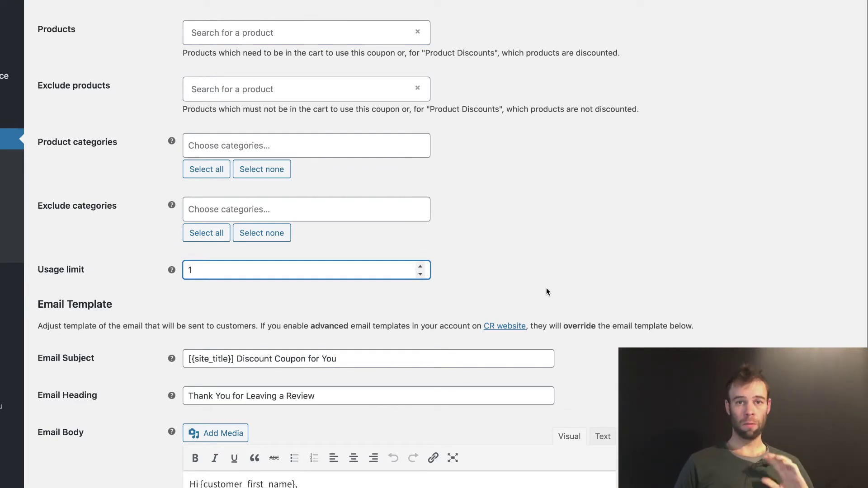
{"action": "scroll", "coordinate": [546, 287], "scroll_direction": "up", "scroll_amount": 5}
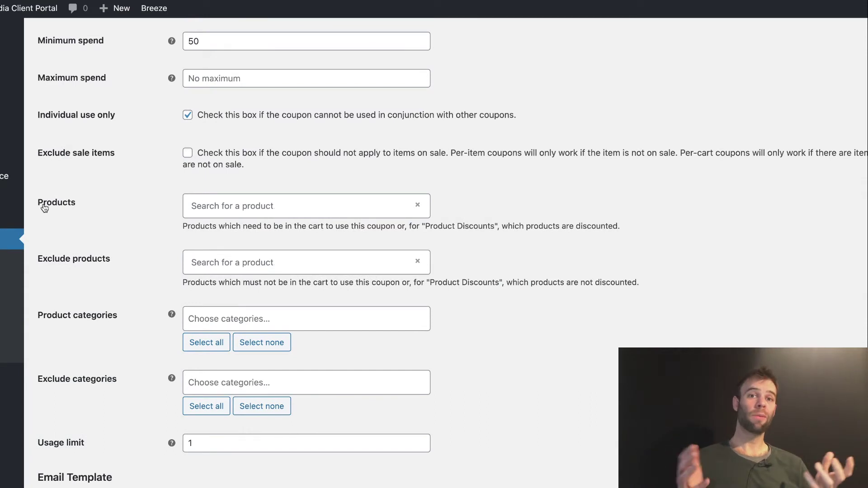
{"action": "scroll", "coordinate": [49, 208], "scroll_direction": "up", "scroll_amount": 2}
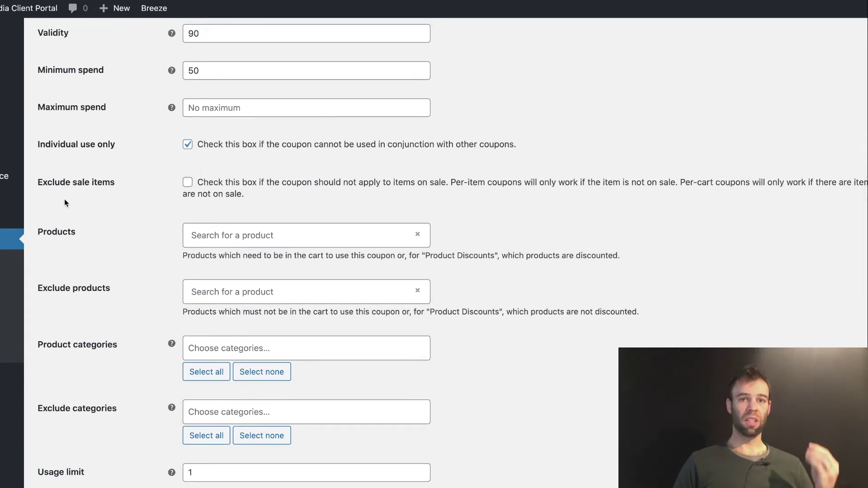
{"action": "scroll", "coordinate": [64, 204], "scroll_direction": "up", "scroll_amount": 3}
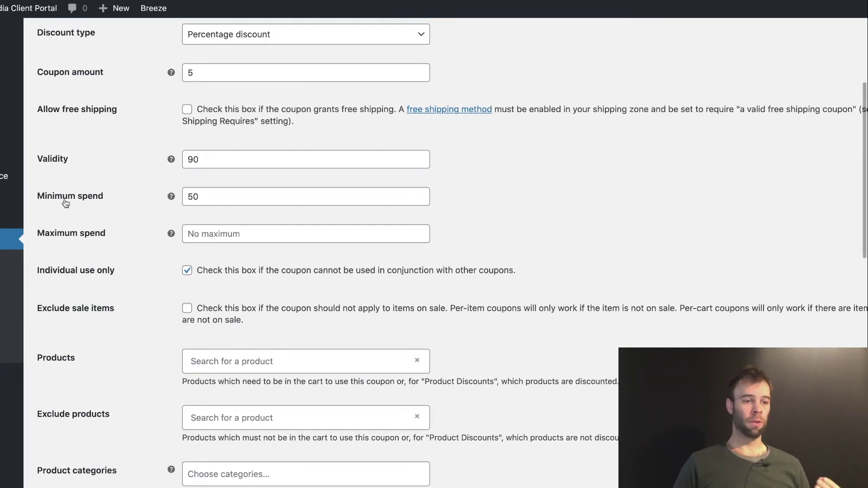
{"action": "scroll", "coordinate": [64, 202], "scroll_direction": "up", "scroll_amount": 3}
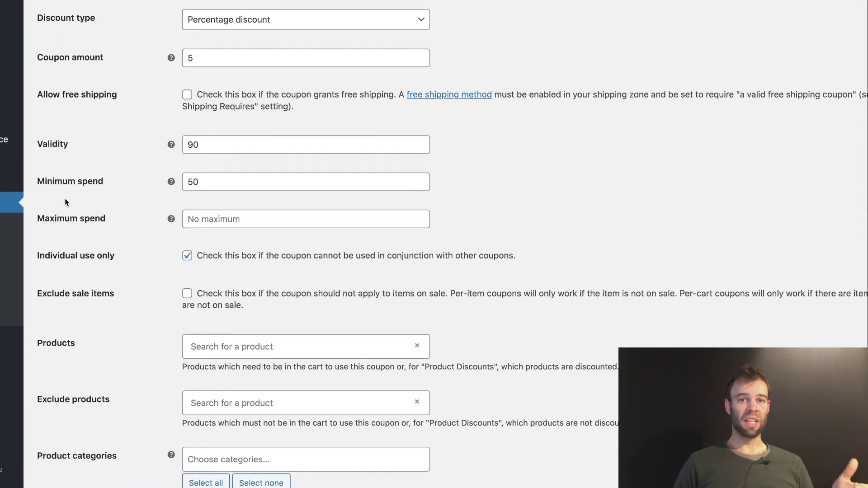
{"action": "scroll", "coordinate": [65, 202], "scroll_direction": "up", "scroll_amount": 9}
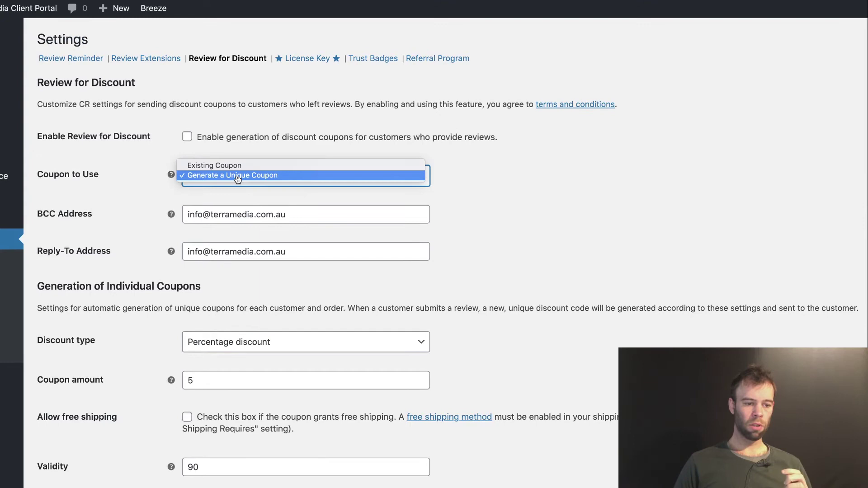
Step: Switch Coupon to Use to Existing Coupon, leaving the Existing Coupon picker empty
{"action": "left_click", "coordinate": [240, 166]}
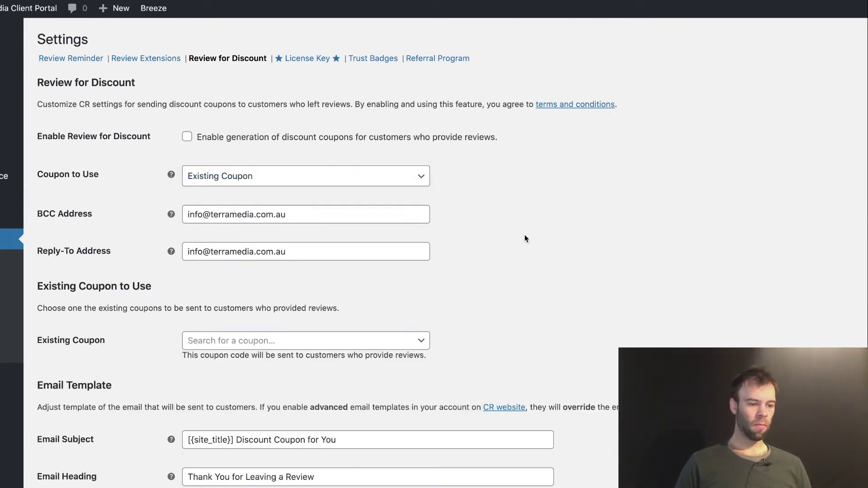
{"action": "scroll", "coordinate": [147, 195], "scroll_direction": "down", "scroll_amount": 4}
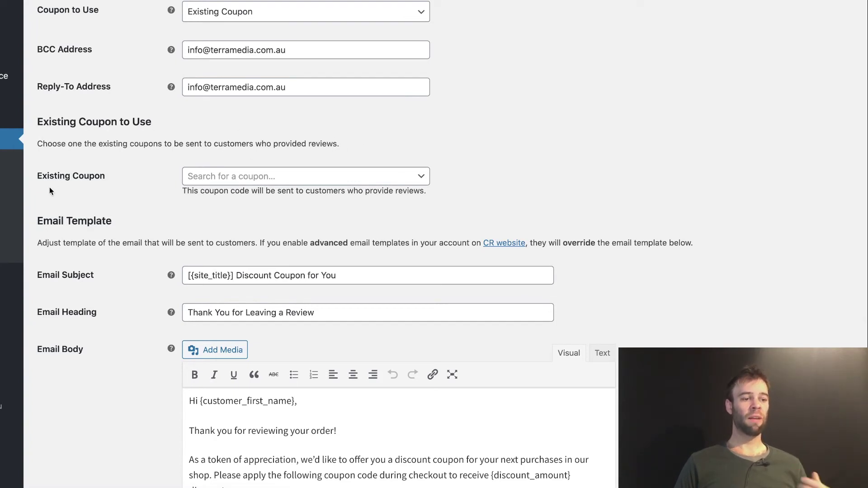
{"action": "left_click", "coordinate": [200, 176]}
{"action": "left_click", "coordinate": [142, 194]}
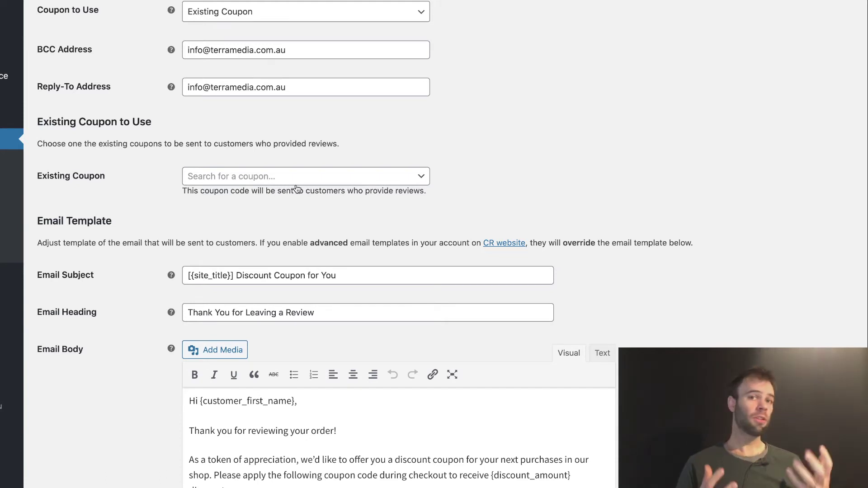
{"action": "scroll", "coordinate": [392, 170], "scroll_direction": "up", "scroll_amount": 1}
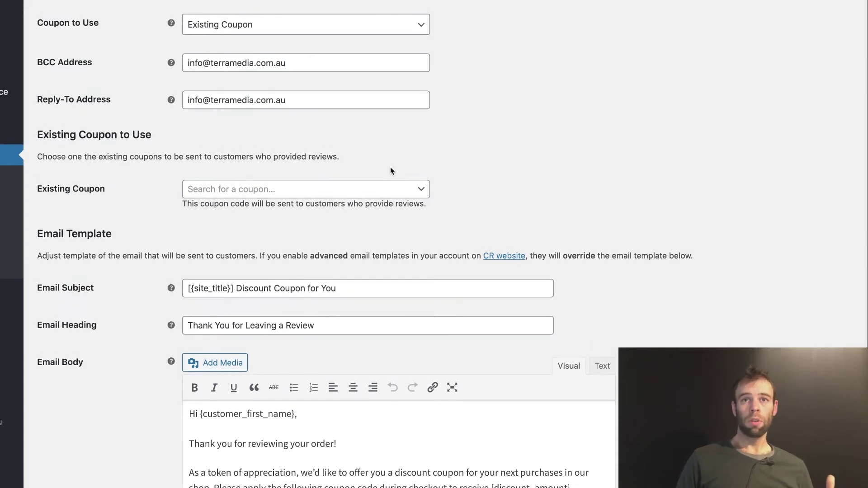
{"action": "scroll", "coordinate": [391, 171], "scroll_direction": "up", "scroll_amount": 2}
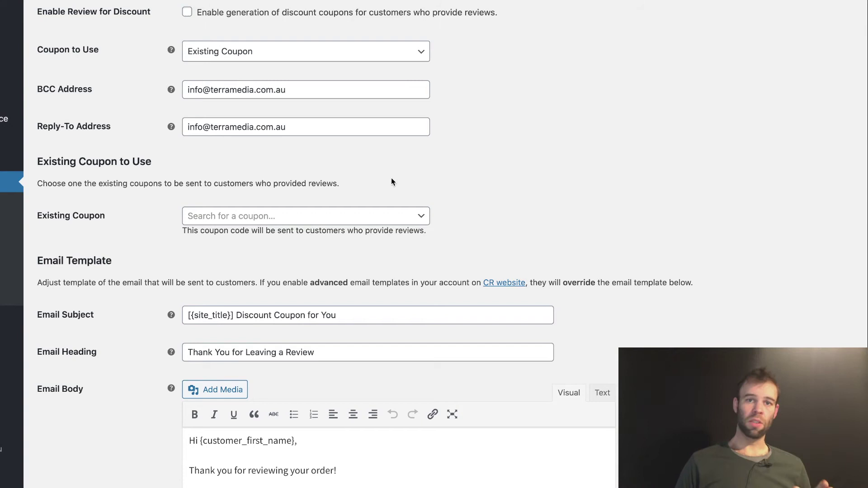
{"action": "scroll", "coordinate": [412, 183], "scroll_direction": "up", "scroll_amount": 1}
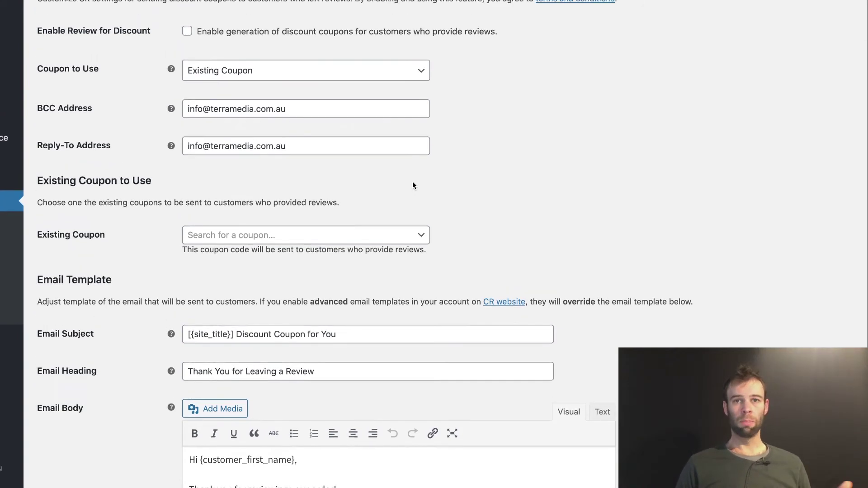
{"action": "scroll", "coordinate": [412, 184], "scroll_direction": "up", "scroll_amount": 1}
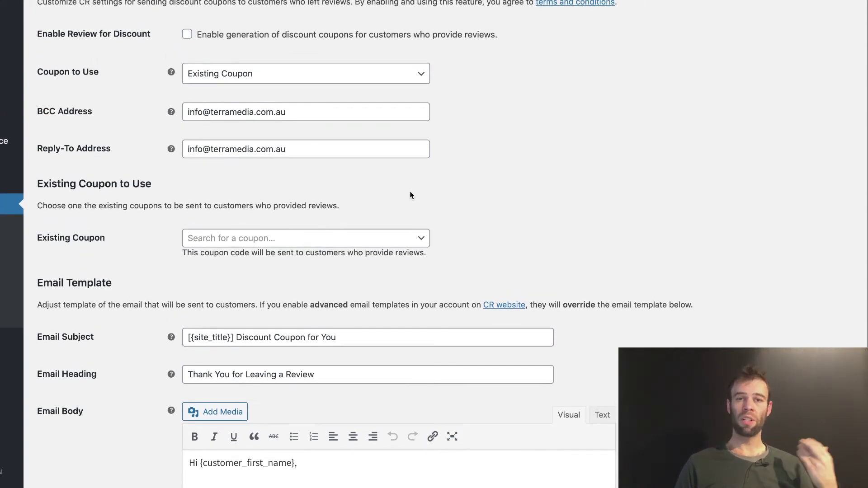
{"action": "scroll", "coordinate": [408, 184], "scroll_direction": "up", "scroll_amount": 1}
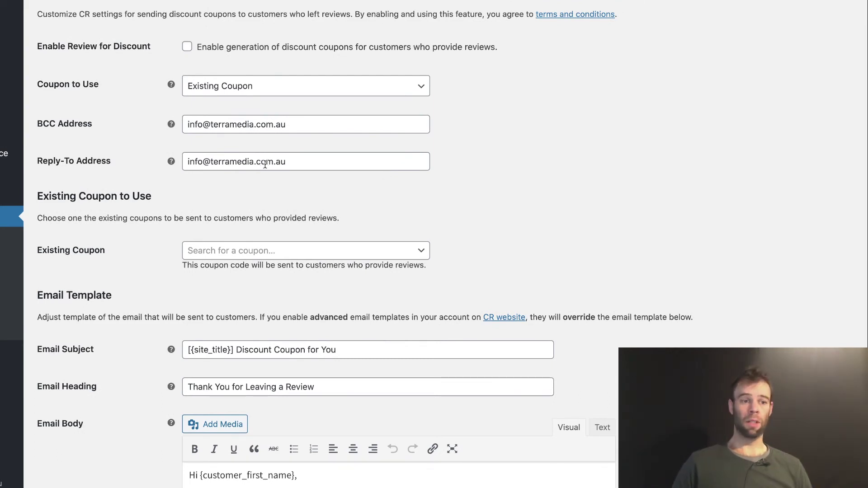
{"action": "scroll", "coordinate": [407, 190], "scroll_direction": "down", "scroll_amount": 4}
{"action": "scroll", "coordinate": [361, 109], "scroll_direction": "up", "scroll_amount": 2}
Step: Switch Coupon to Use back to Generate a Unique Coupon and scroll down to the Email Template section
{"action": "left_click", "coordinate": [235, 86]}
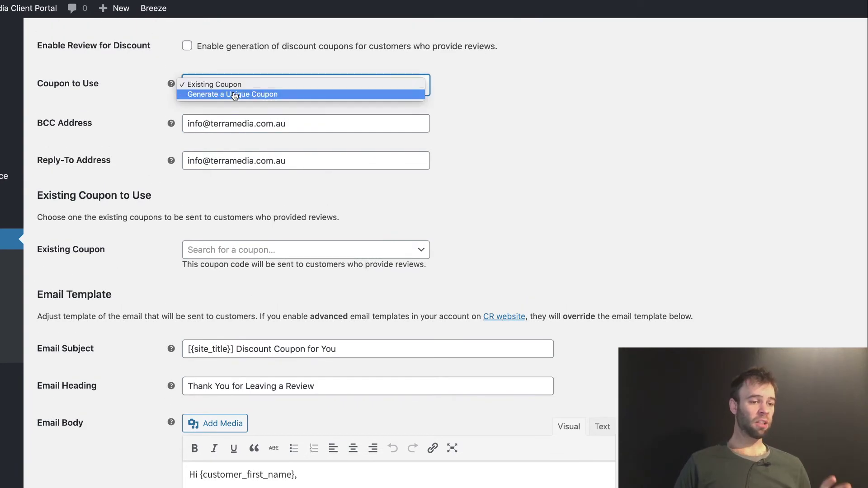
{"action": "left_click", "coordinate": [233, 95]}
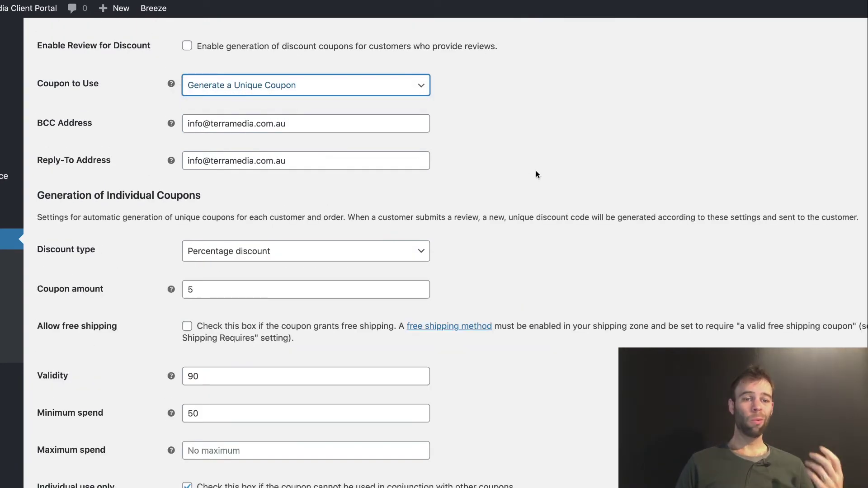
{"action": "scroll", "coordinate": [419, 179], "scroll_direction": "down", "scroll_amount": 5}
{"action": "scroll", "coordinate": [419, 179], "scroll_direction": "down", "scroll_amount": 12}
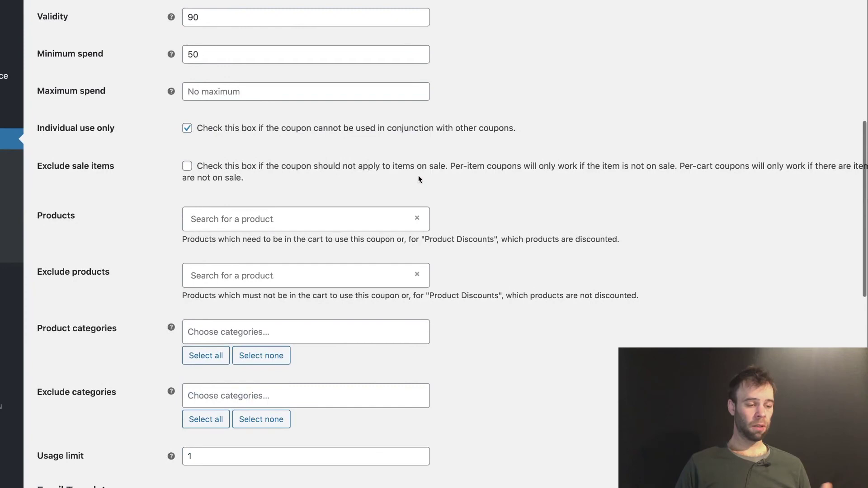
{"action": "scroll", "coordinate": [419, 179], "scroll_direction": "down", "scroll_amount": 2}
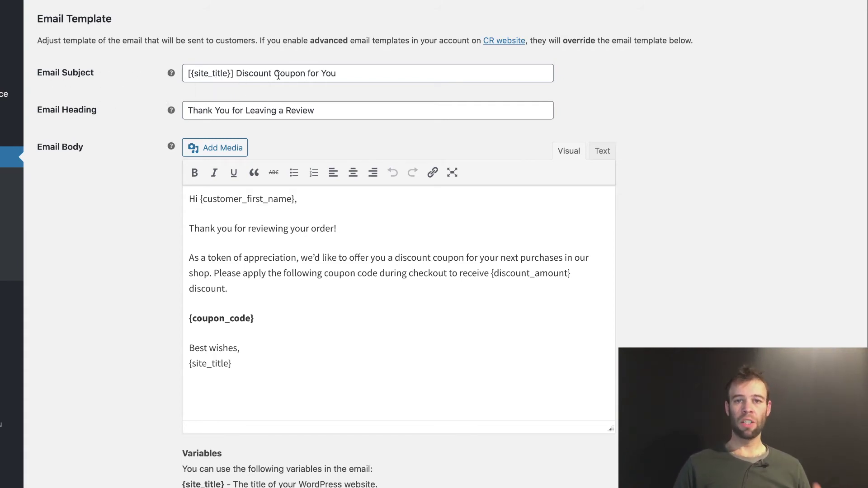
Step: Move the {site_title} placeholder in the reward email subject to follow the greeting text
{"action": "mouse_move", "coordinate": [183, 73]}
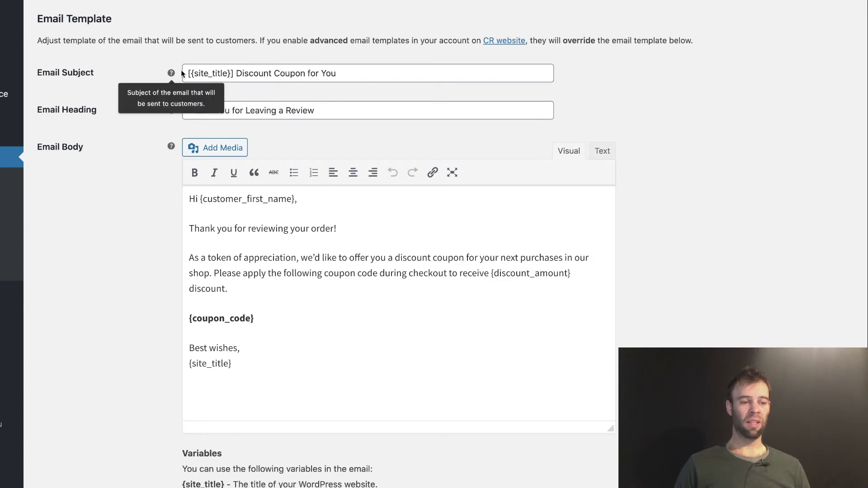
{"action": "double_click", "coordinate": [236, 86]}
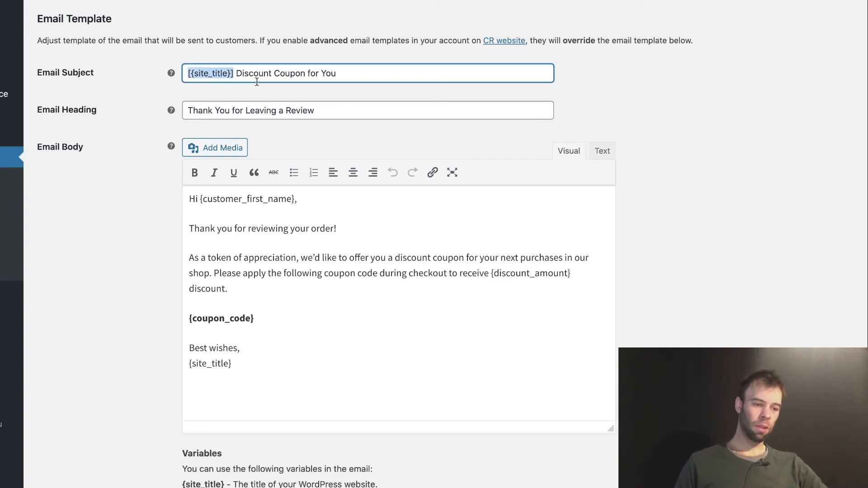
{"action": "key", "text": "BackSpace"}
{"action": "key", "text": "Delete"}
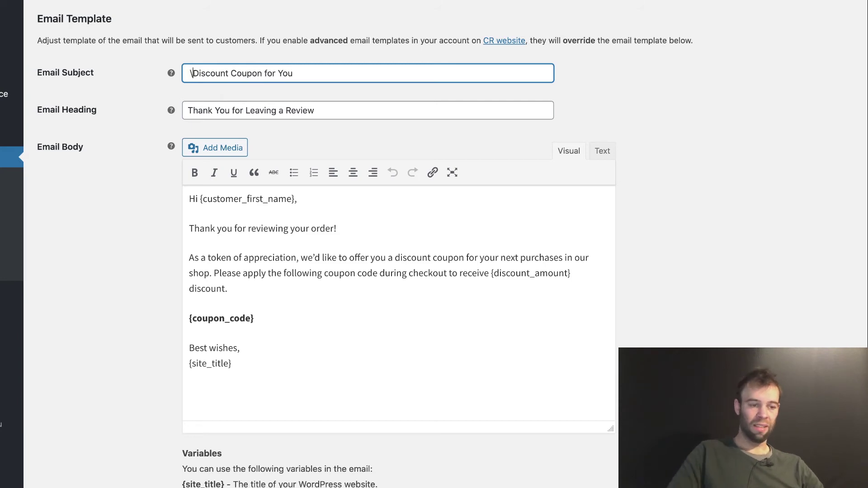
{"action": "key", "text": "BackSpace"}
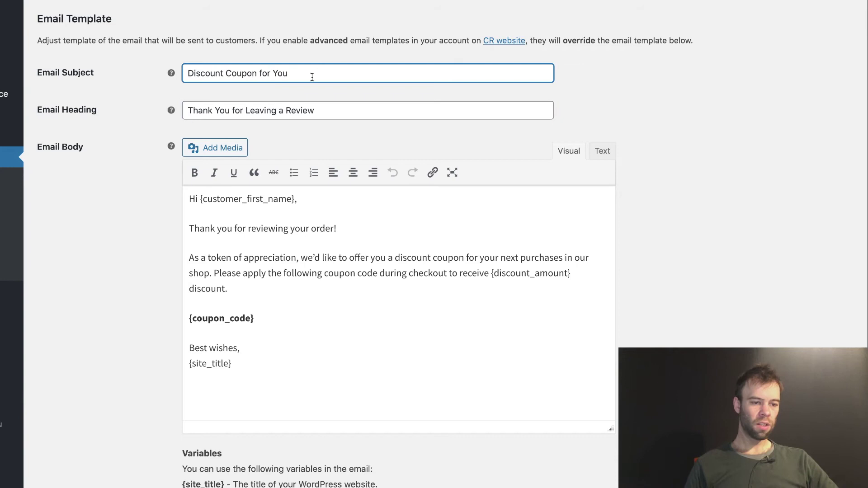
{"action": "type", "text": "- [{site_title}]"}
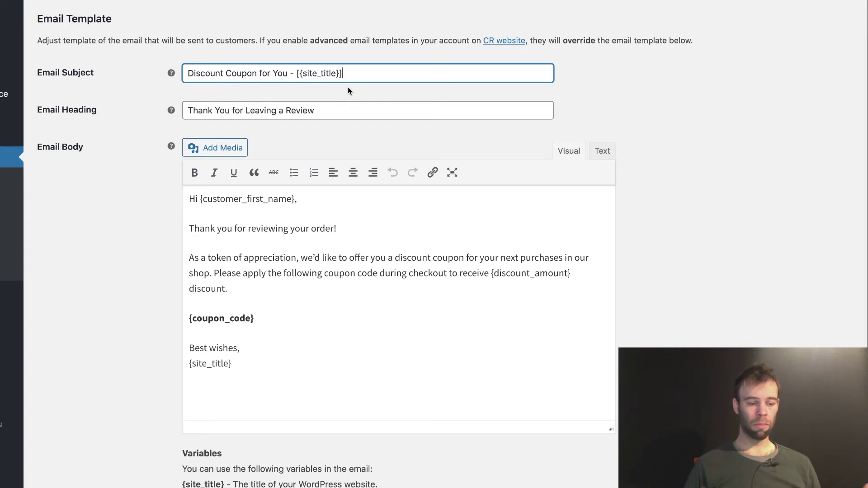
Step: Copy {customer_first_name} and insert ', {customer_first_name}' into the reward email subject
{"action": "scroll", "coordinate": [137, 165], "scroll_direction": "down", "scroll_amount": 4}
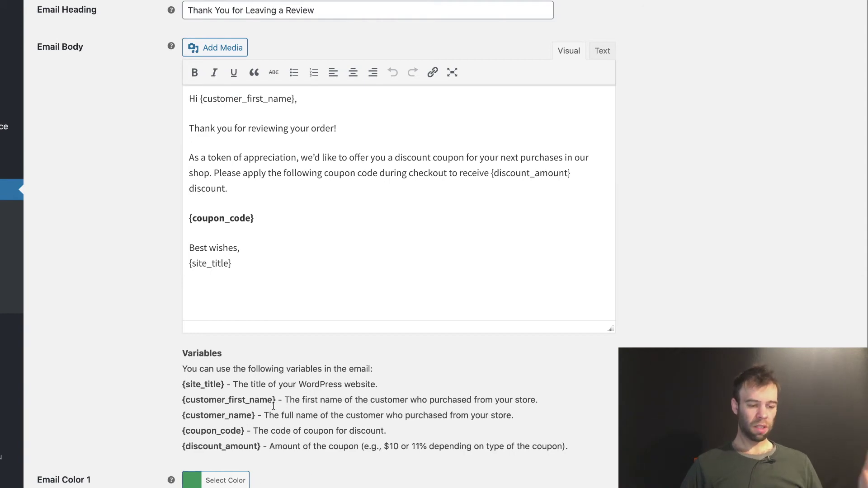
{"action": "left_click_drag", "start_coordinate": [276, 401], "coordinate": [183, 399]}
{"action": "key", "text": "ctrl+c"}
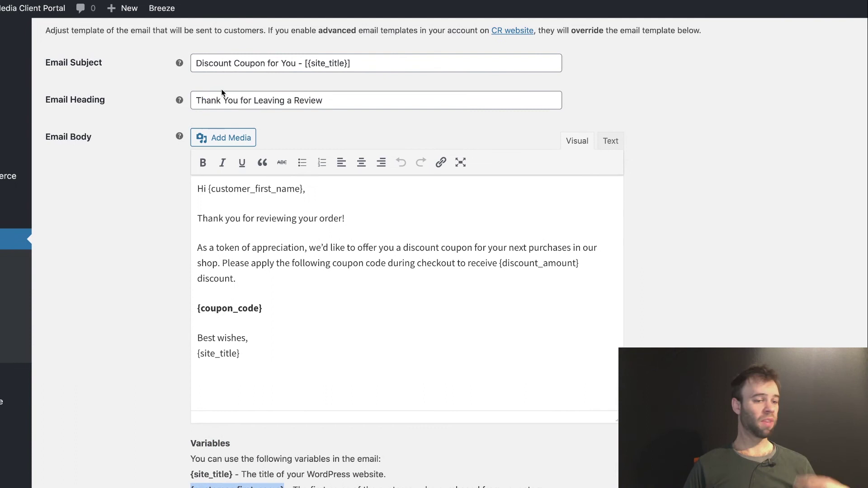
{"action": "left_click", "coordinate": [296, 66]}
{"action": "type", "text": ","}
{"action": "key", "text": "ctrl+v"}
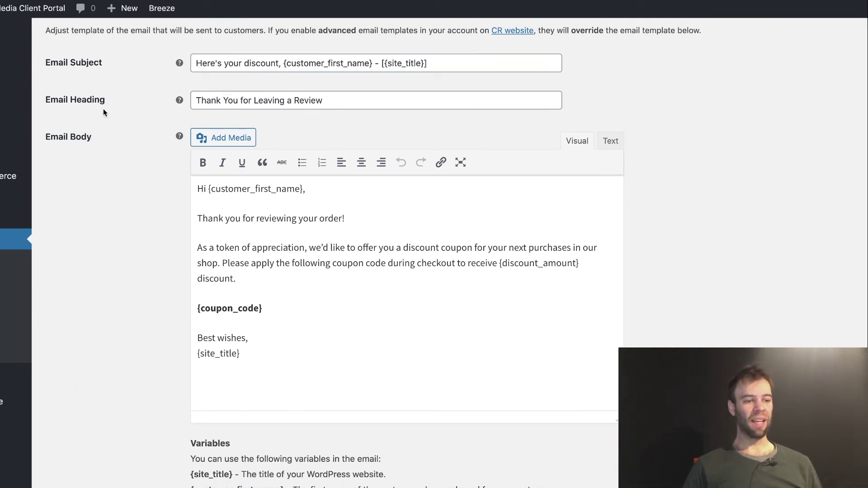
{"action": "scroll", "coordinate": [103, 109], "scroll_direction": "up", "scroll_amount": 3}
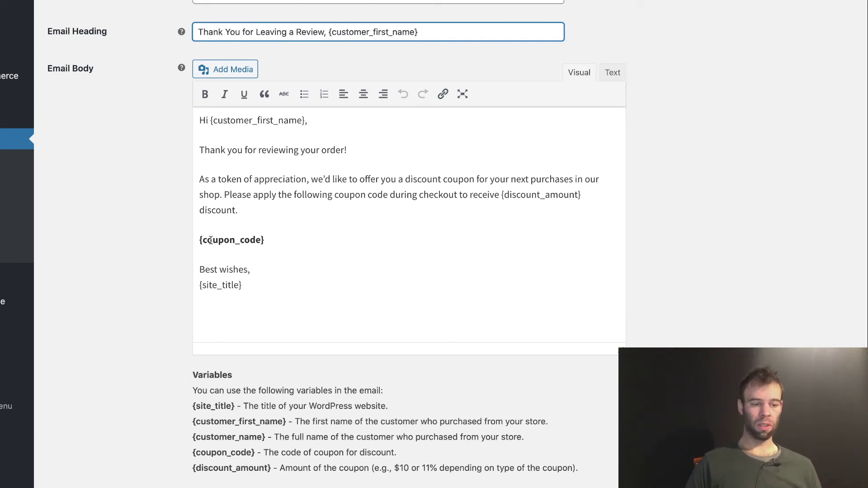
{"action": "left_click", "coordinate": [283, 202]}
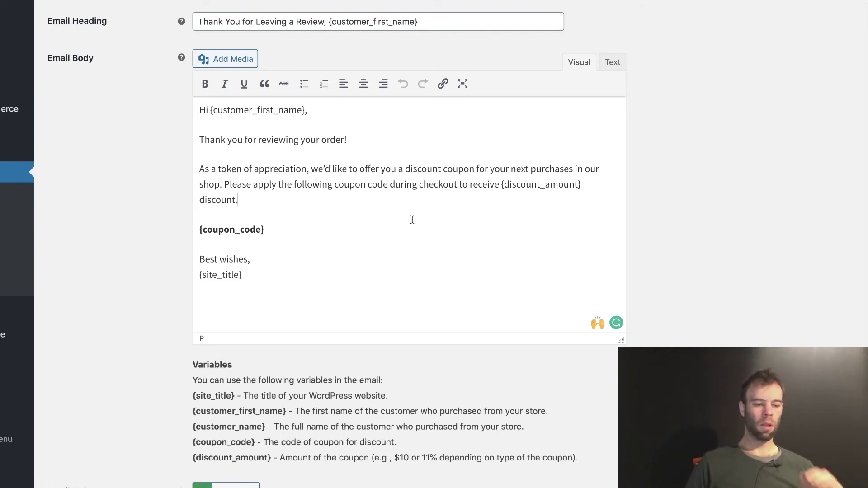
{"action": "scroll", "coordinate": [409, 217], "scroll_direction": "down", "scroll_amount": 3}
{"action": "scroll", "coordinate": [412, 219], "scroll_direction": "down", "scroll_amount": 2}
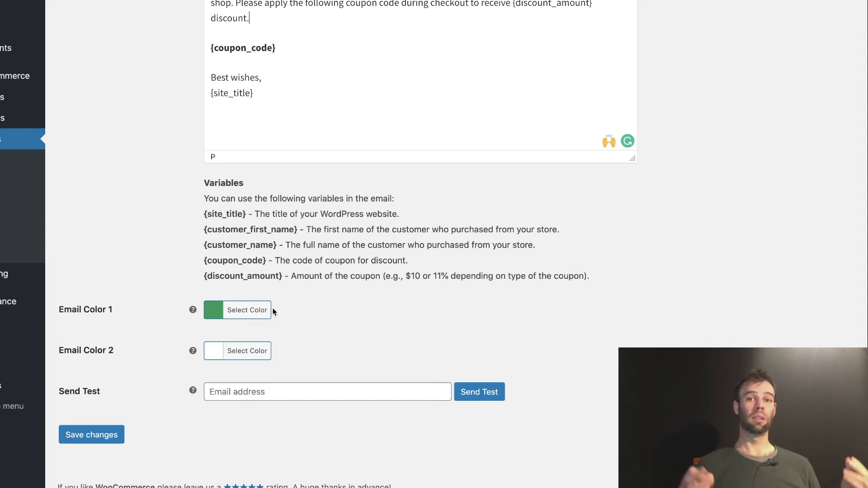
Step: Send a test reward email to the site's contact address, then save the discount settings
{"action": "left_click", "coordinate": [210, 392]}
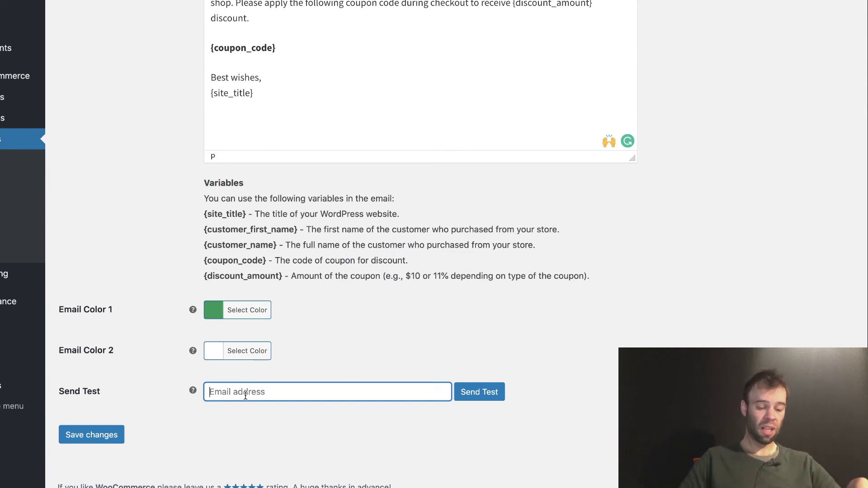
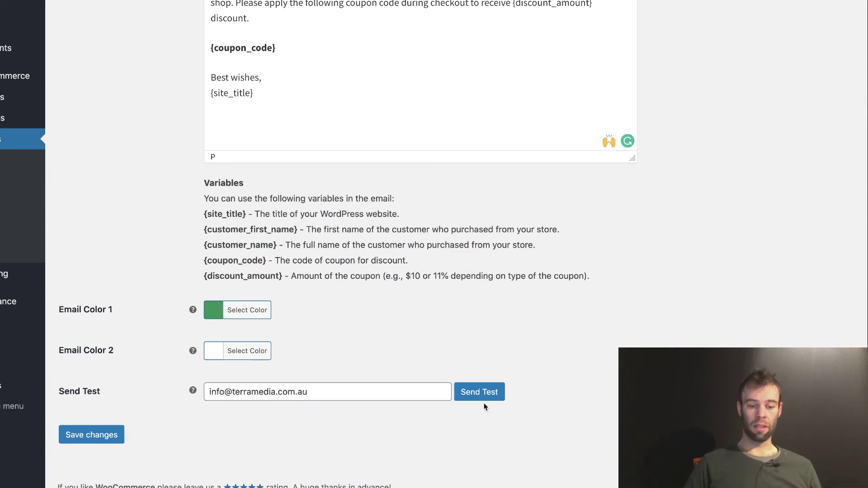
{"action": "left_click", "coordinate": [479, 393]}
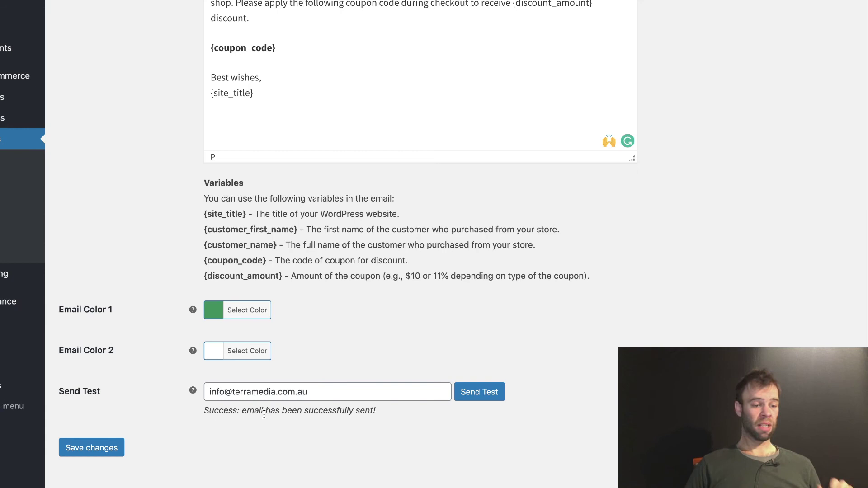
{"action": "left_click", "coordinate": [92, 448]}
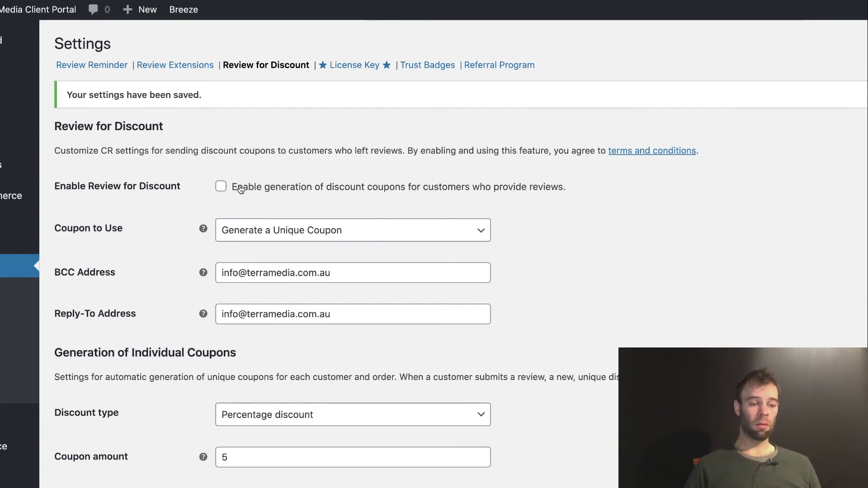
Step: Save Review for Discount with the unique 5% coupon valid for 90 days enabled
{"action": "scroll", "coordinate": [174, 206], "scroll_direction": "down", "scroll_amount": 20}
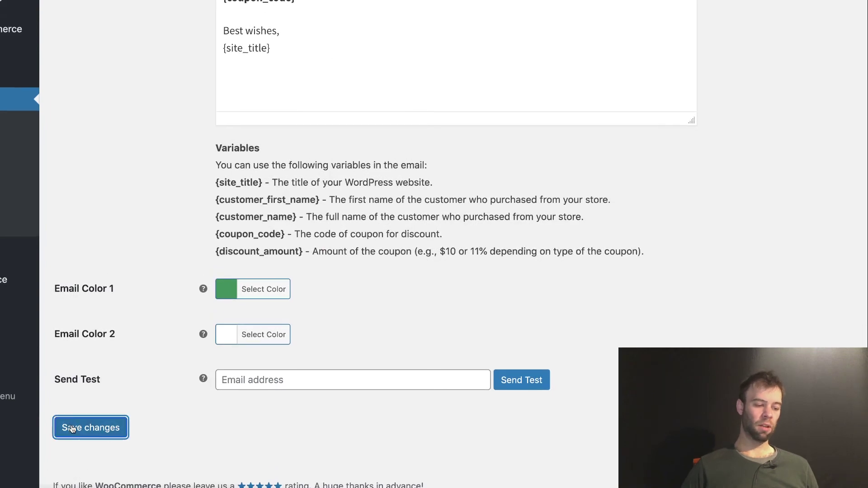
{"action": "left_click", "coordinate": [72, 429]}
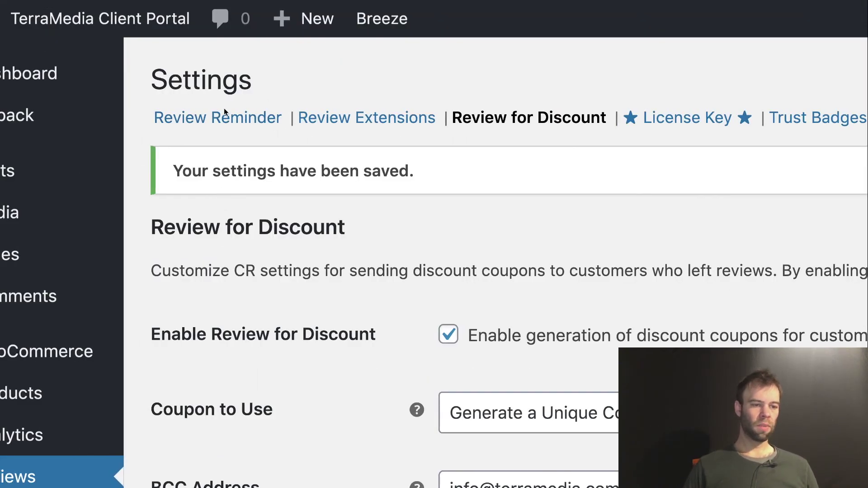
Step: Go to the Review Reminder email template and find the notice about mentioning discounts
{"action": "left_click", "coordinate": [210, 124]}
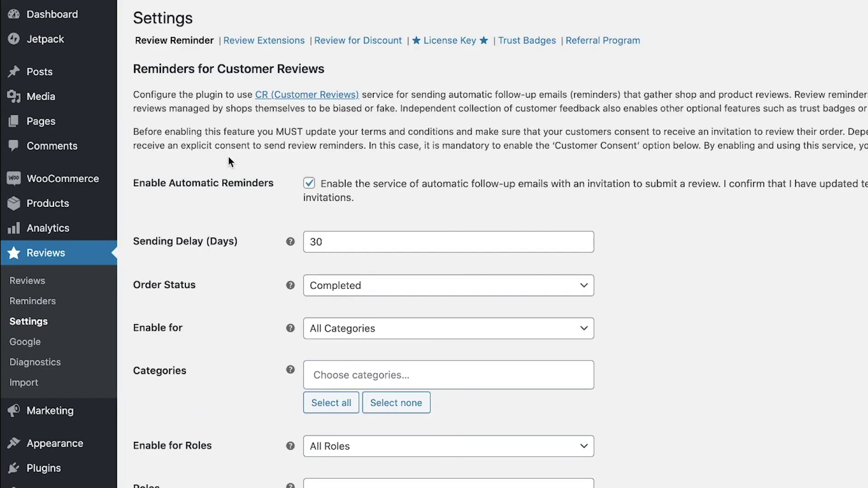
{"action": "scroll", "coordinate": [227, 169], "scroll_direction": "down", "scroll_amount": 15}
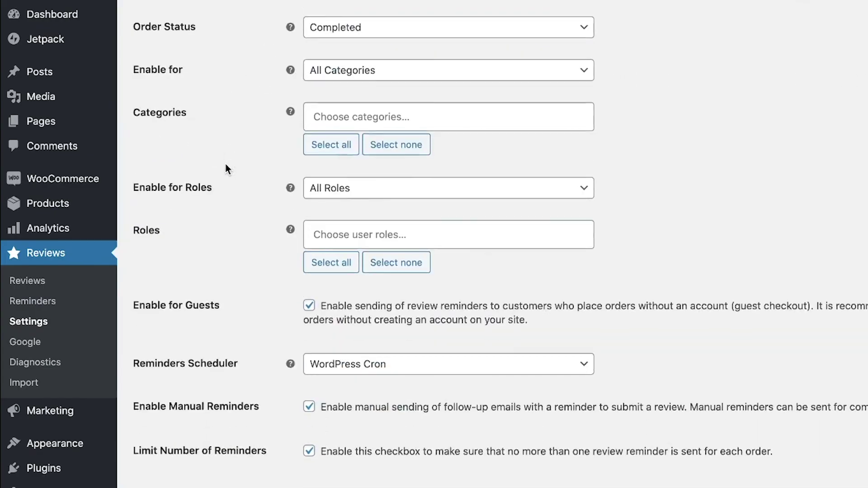
{"action": "scroll", "coordinate": [225, 168], "scroll_direction": "down", "scroll_amount": 10}
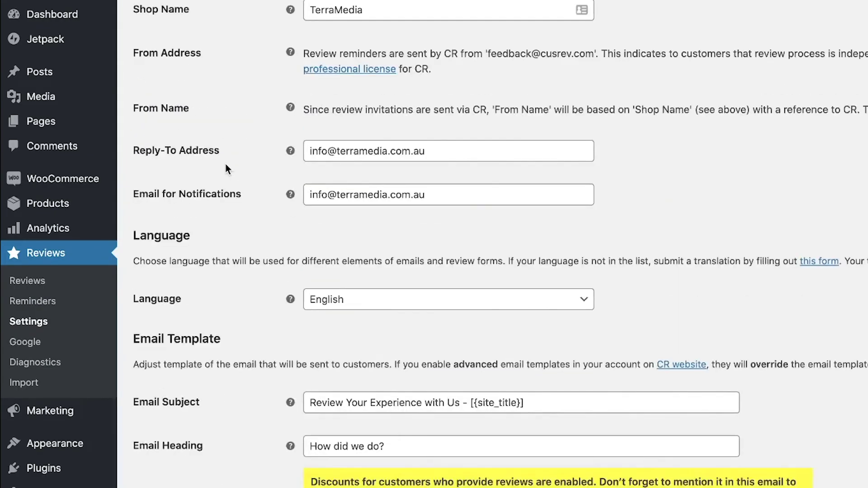
{"action": "scroll", "coordinate": [192, 171], "scroll_direction": "down", "scroll_amount": 3}
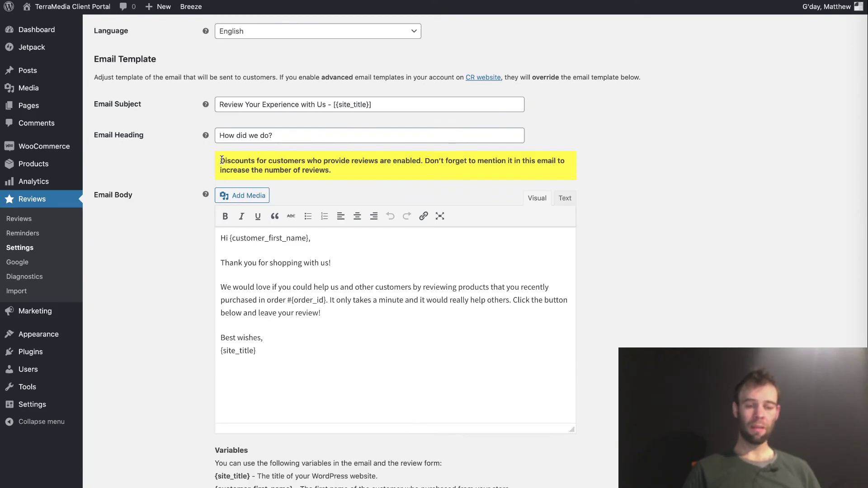
{"action": "left_click_drag", "start_coordinate": [221, 160], "coordinate": [347, 179]}
{"action": "left_click", "coordinate": [362, 174]}
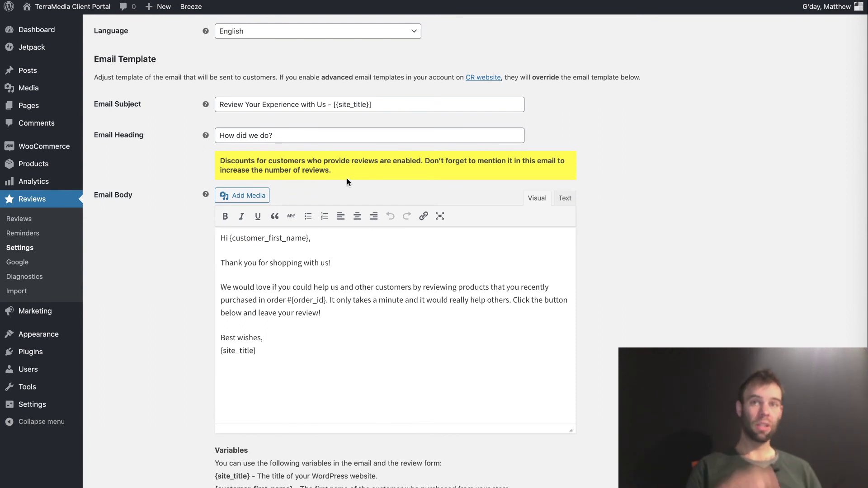
Step: Add 'and we'll give you a 5% discount off your next' to the body and '& Get 5% Off!' to the subject
{"action": "left_click", "coordinate": [335, 317]}
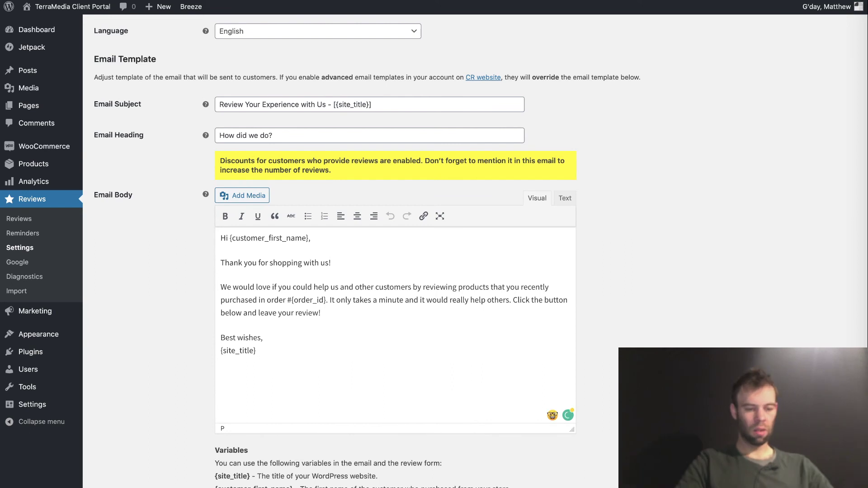
{"action": "type", "text": "and we"}
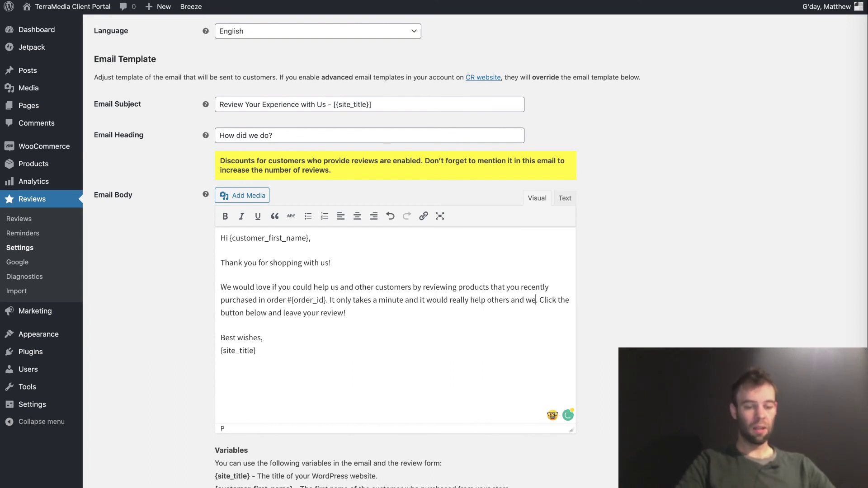
{"action": "type", "text": "'ll give you a 5% disc"}
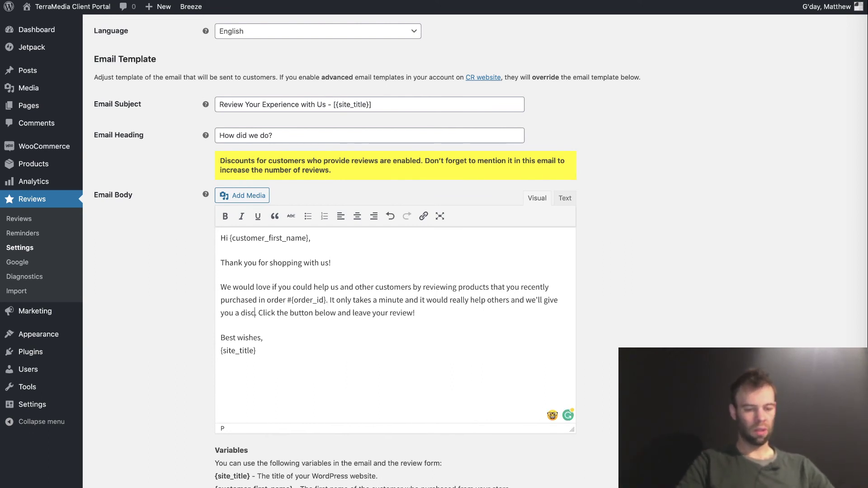
{"action": "type", "text": "ount off your next order"}
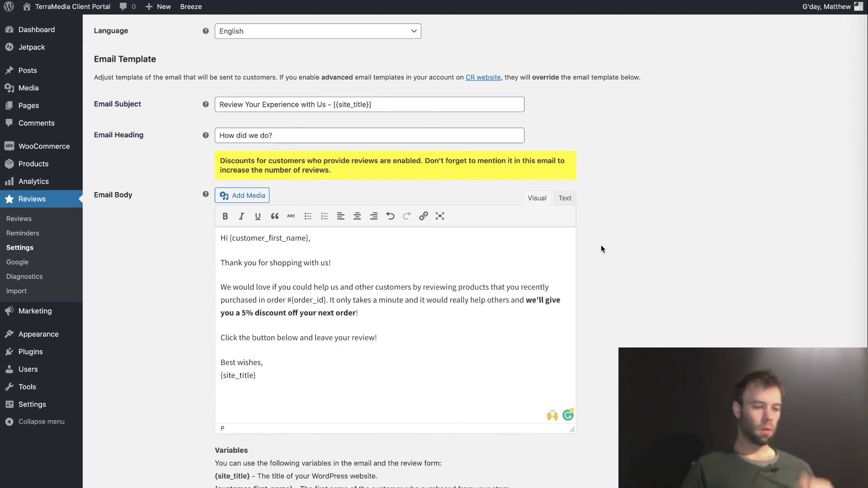
{"action": "left_click", "coordinate": [327, 106]}
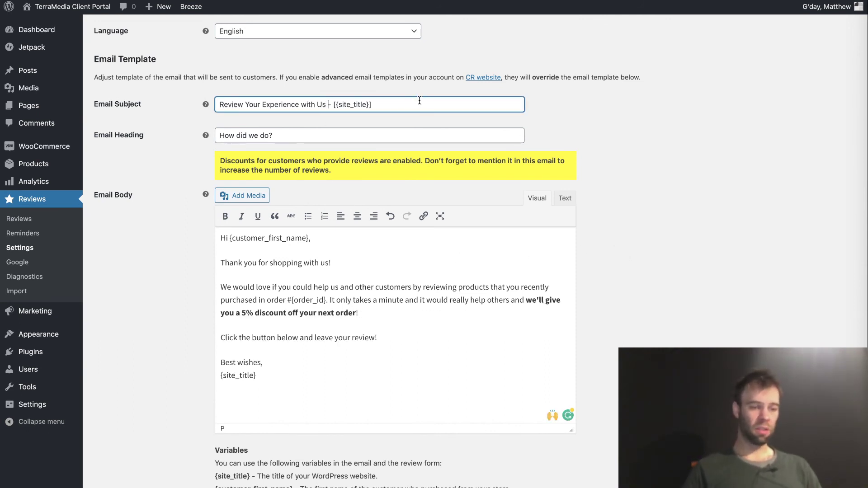
{"action": "type", "text": "& Get 5% Off!"}
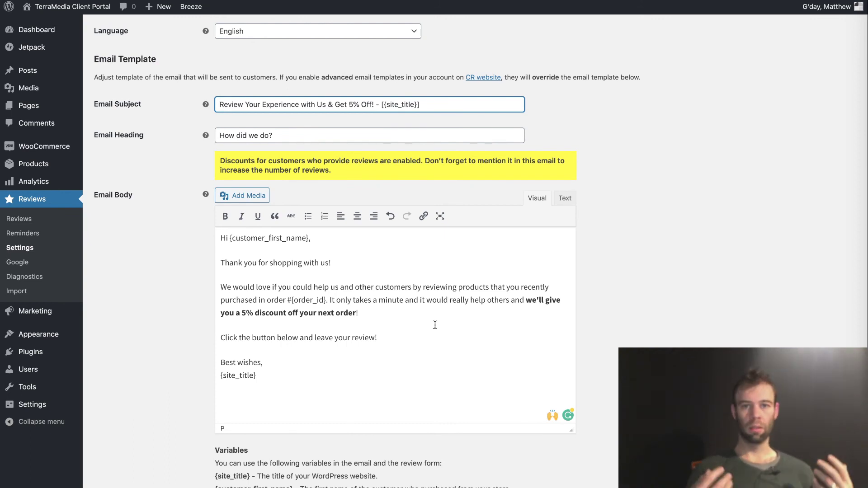
{"action": "scroll", "coordinate": [217, 336], "scroll_direction": "down", "scroll_amount": 15}
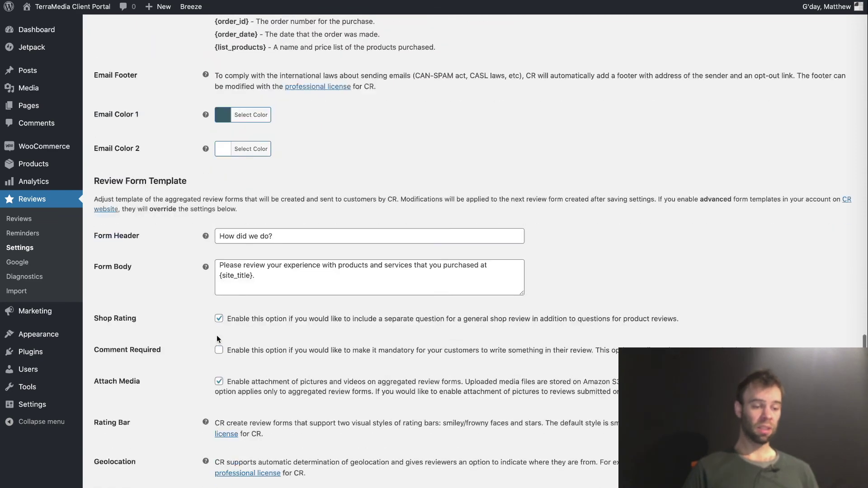
{"action": "left_click", "coordinate": [249, 409]}
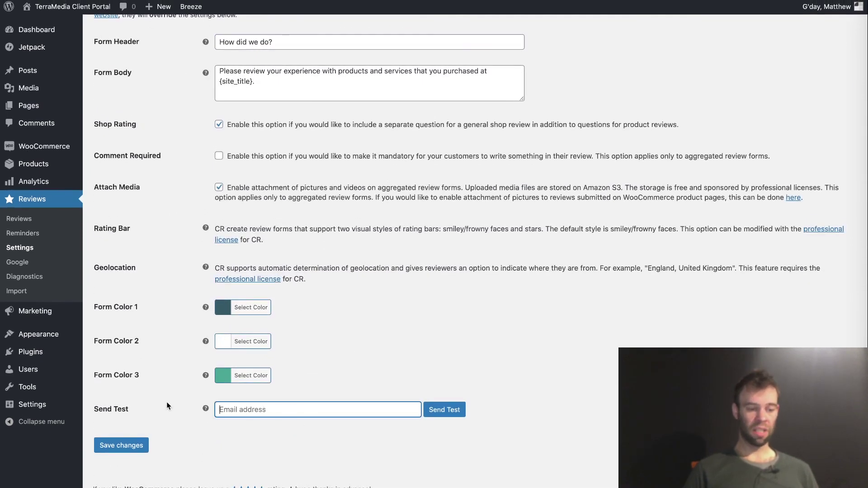